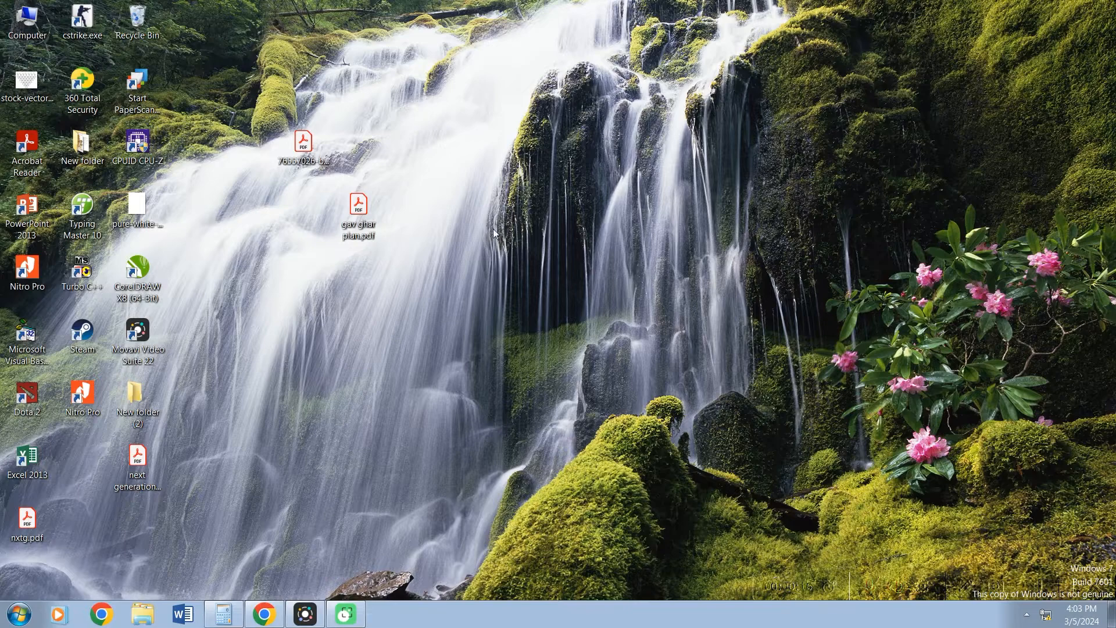
Step: Place the syllabus PDF beside gav ghar plan.pdf on the desktop, look through its pages, and close it
{"action": "left_click_drag", "start_coordinate": [304, 146], "coordinate": [356, 226]}
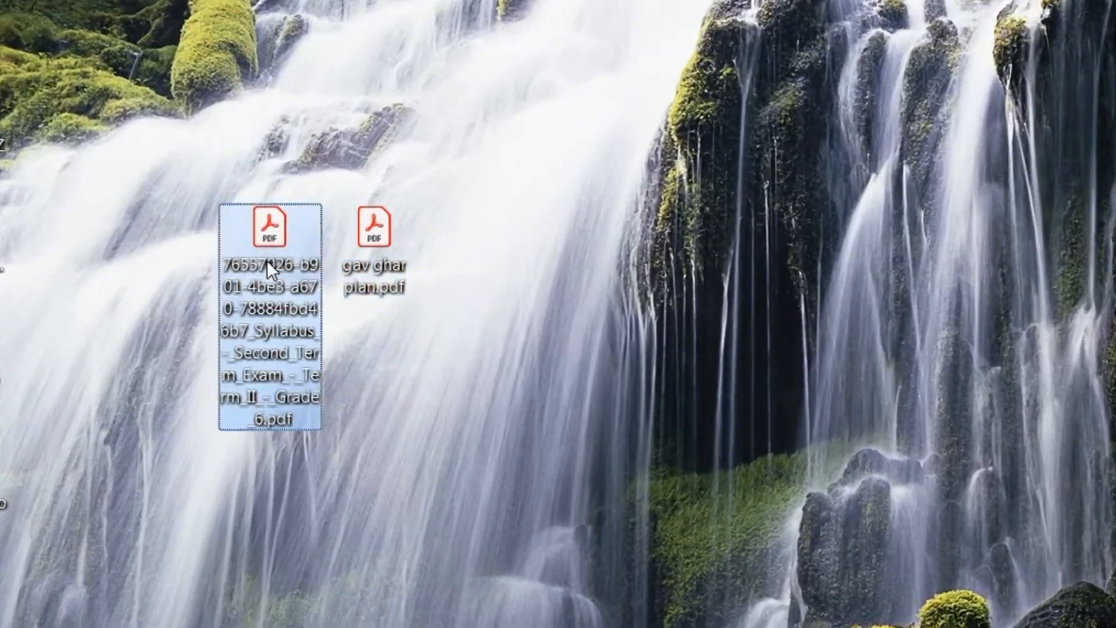
{"action": "double_click", "coordinate": [267, 260]}
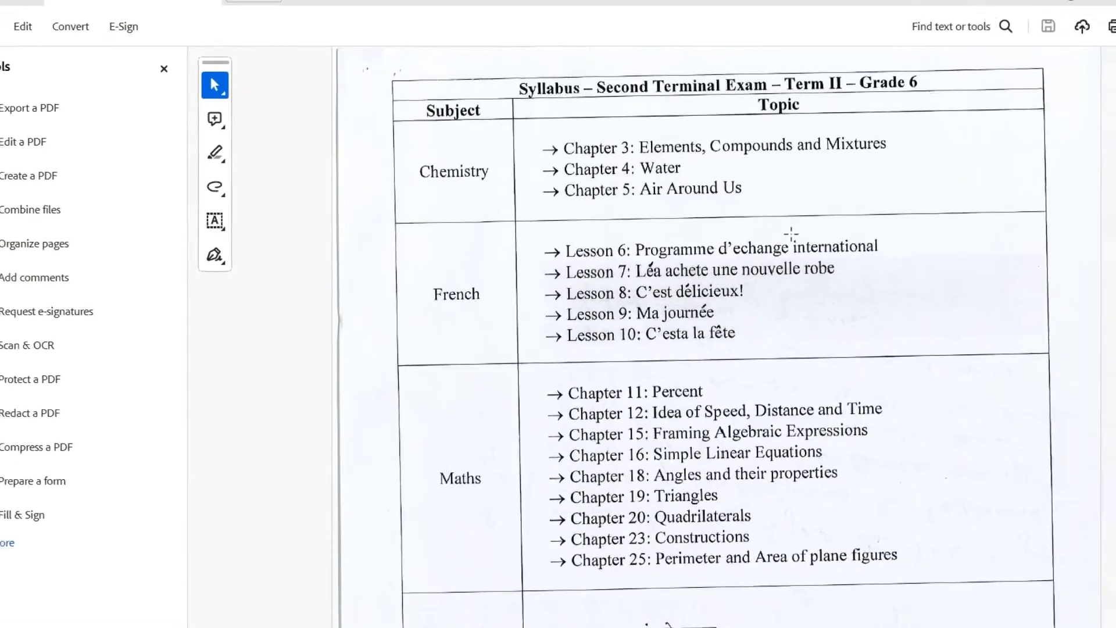
{"action": "scroll", "coordinate": [774, 221], "scroll_direction": "down", "scroll_amount": 20}
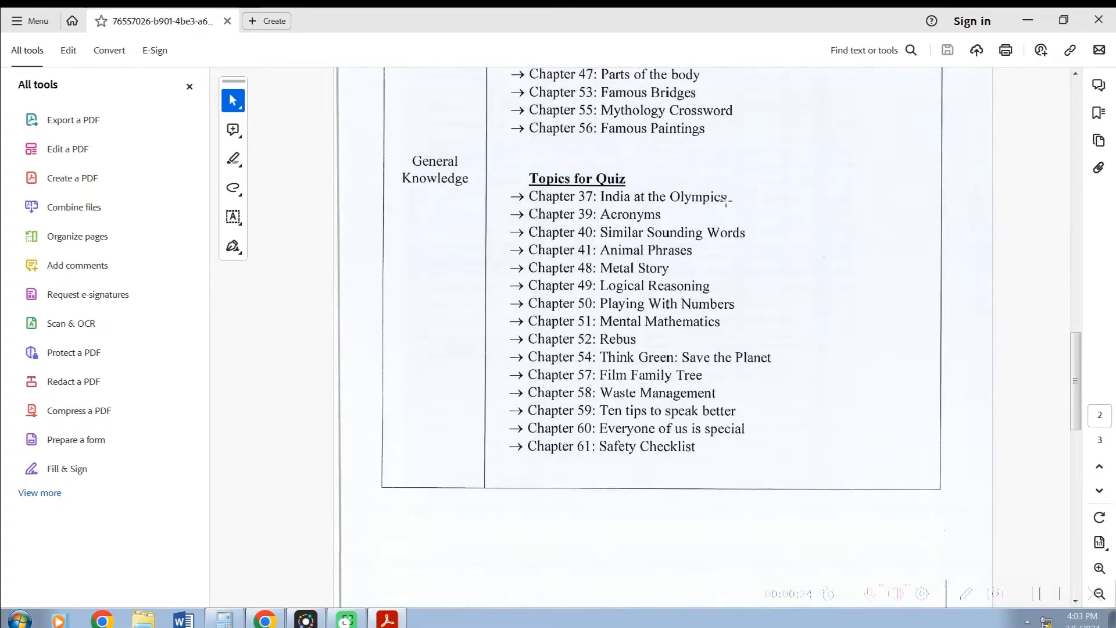
{"action": "scroll", "coordinate": [726, 200], "scroll_direction": "down", "scroll_amount": 15}
{"action": "key", "text": "alt+F4"}
Step: Open gav ghar plan.pdf, look through the floor plan to its last page, and close it
{"action": "double_click", "coordinate": [359, 224]}
{"action": "scroll", "coordinate": [546, 237], "scroll_direction": "down", "scroll_amount": 3}
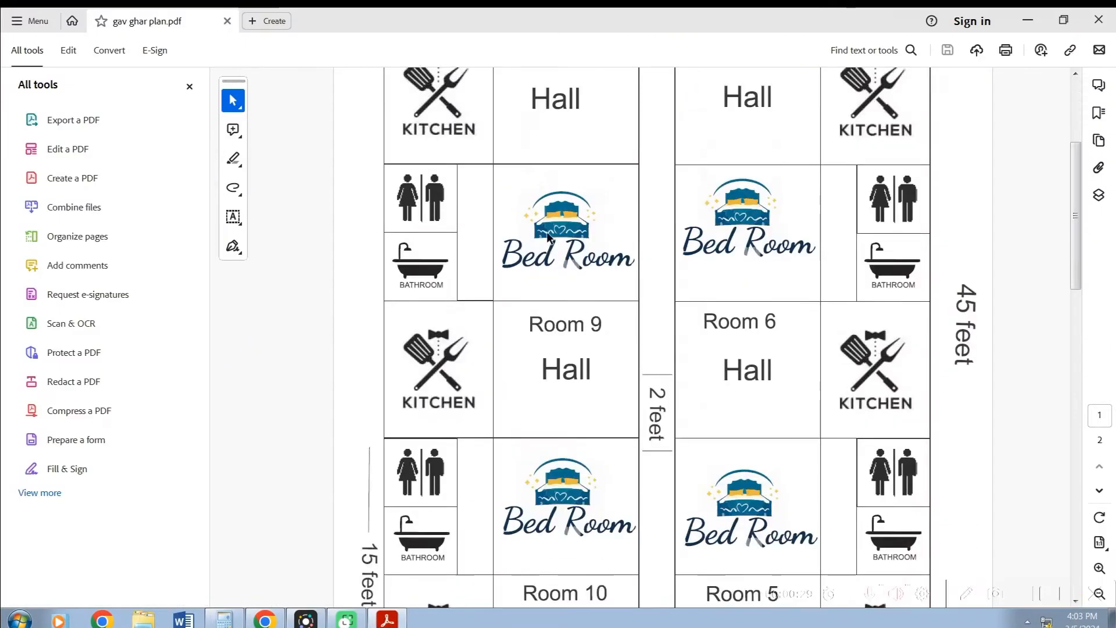
{"action": "scroll", "coordinate": [547, 232], "scroll_direction": "down", "scroll_amount": 12}
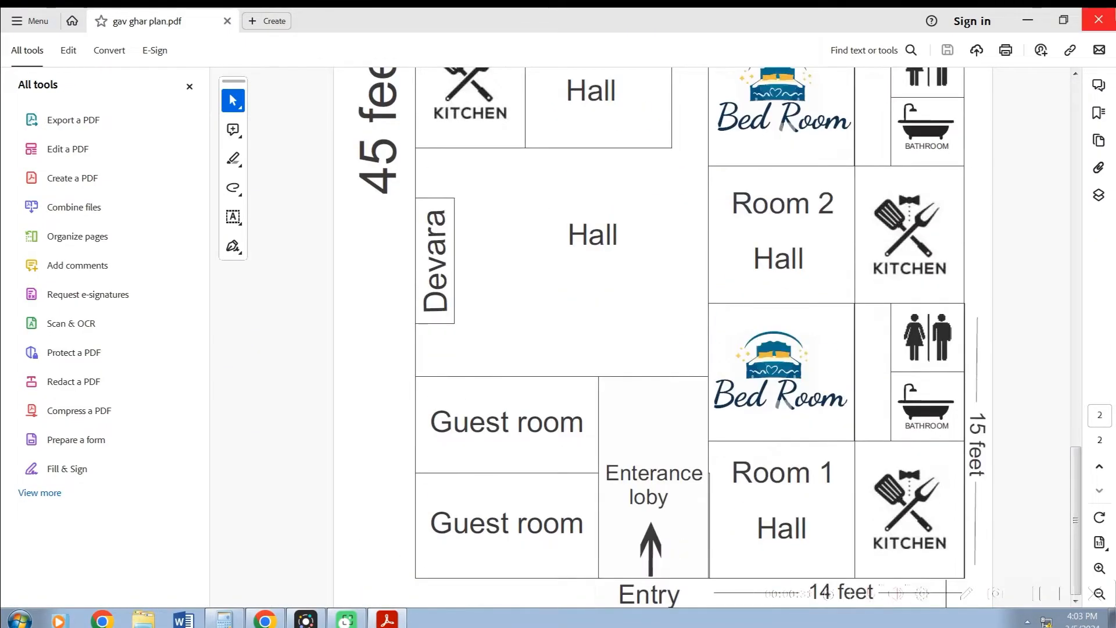
{"action": "left_click", "coordinate": [1098, 20]}
Step: Reopen the syllabus PDF, examine it as far as the General Knowledge topics on page 2, and close it
{"action": "double_click", "coordinate": [304, 218]}
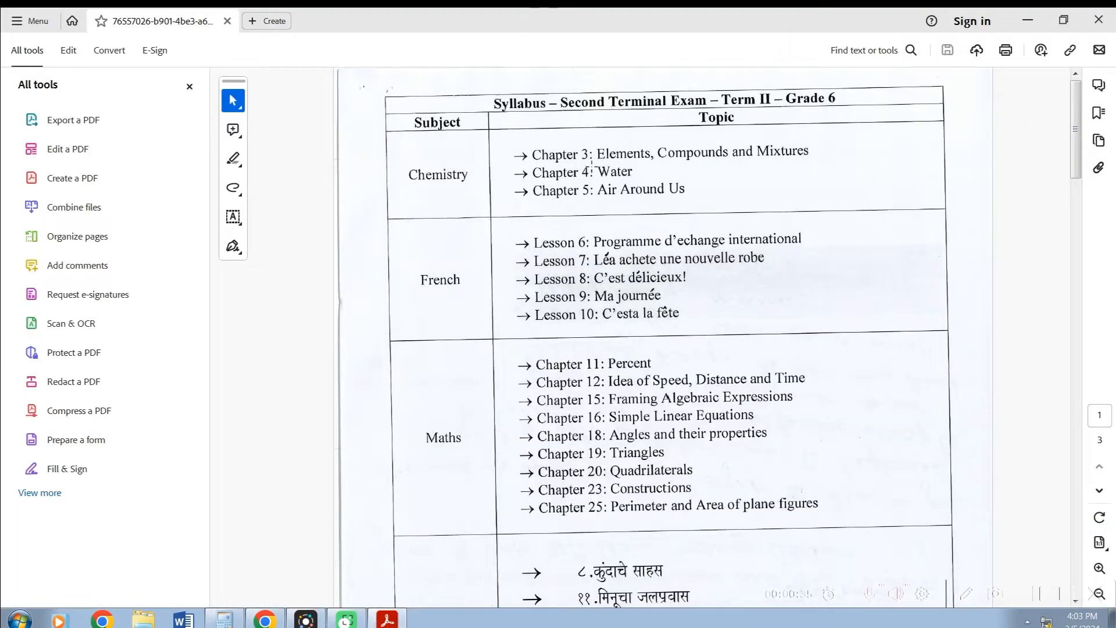
{"action": "scroll", "coordinate": [592, 165], "scroll_direction": "down", "scroll_amount": 15}
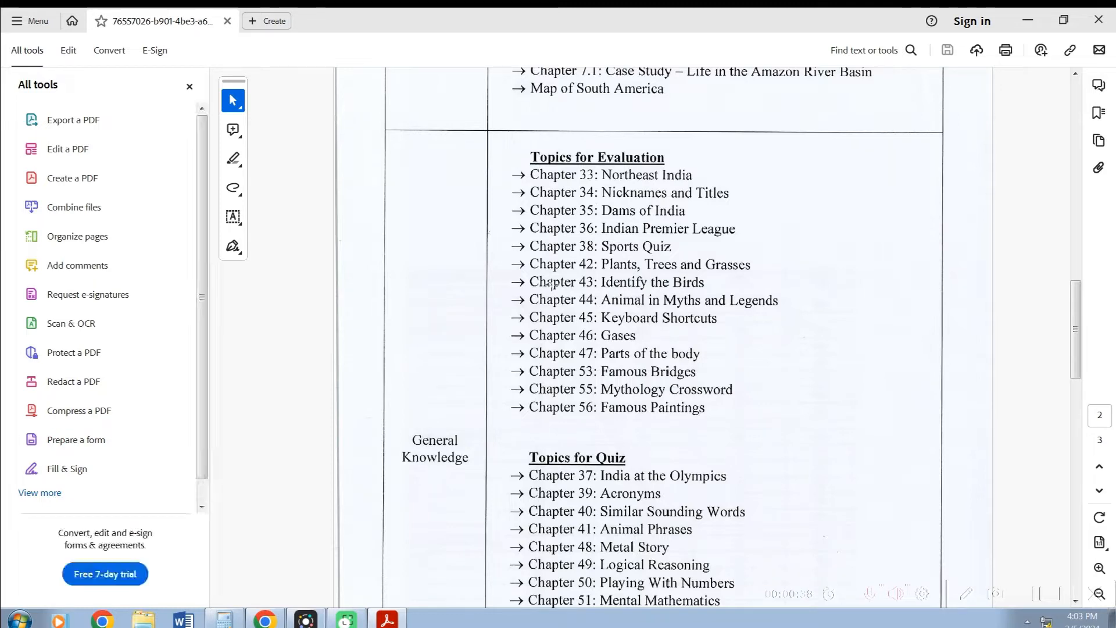
{"action": "right_click", "coordinate": [551, 269]}
{"action": "left_click", "coordinate": [494, 247]}
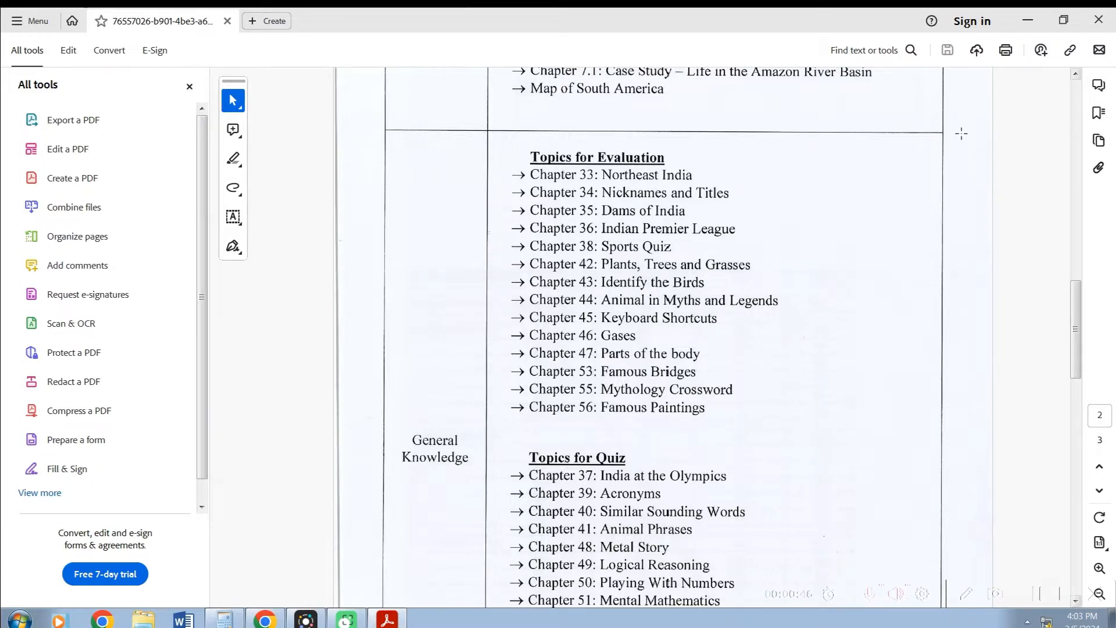
{"action": "left_click", "coordinate": [1099, 19]}
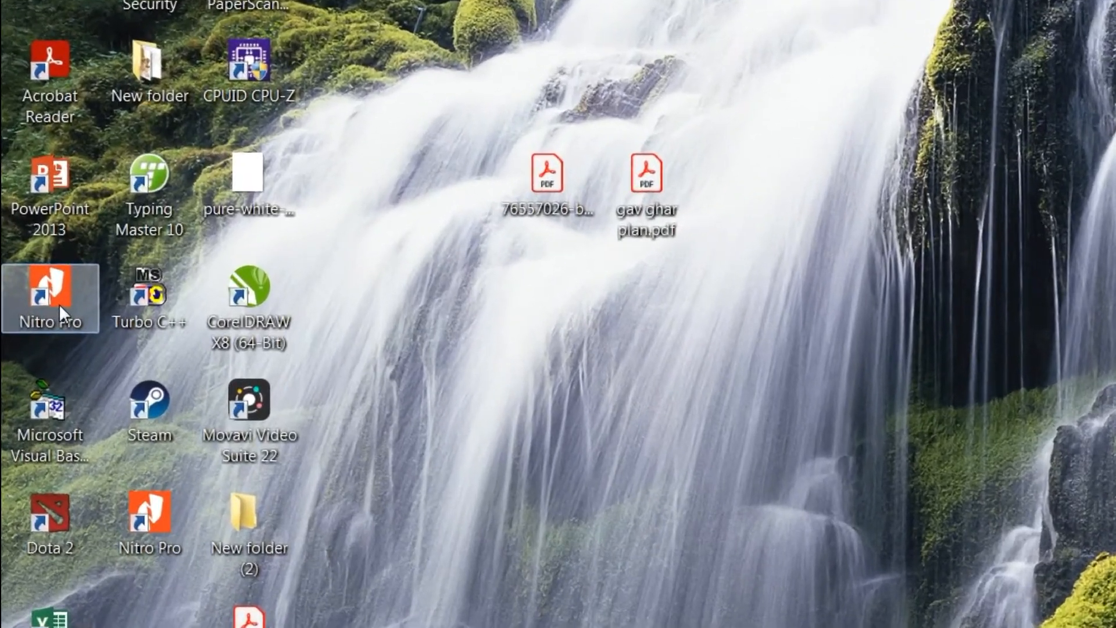
Step: Launch Nitro Pro and look over its conversion and page layout commands
{"action": "double_click", "coordinate": [60, 305]}
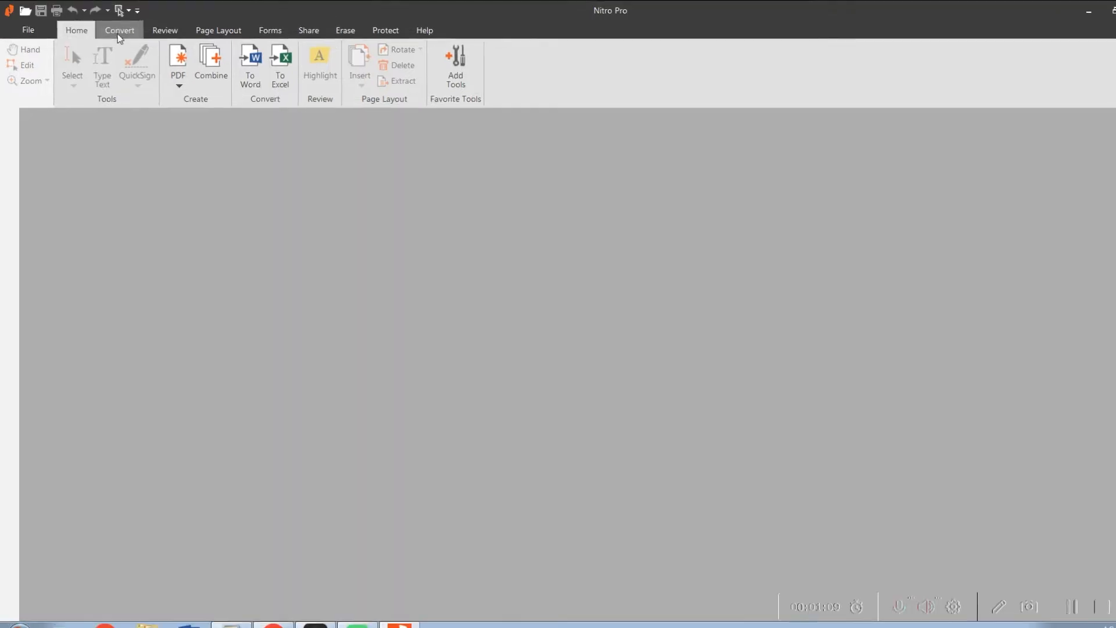
{"action": "left_click", "coordinate": [118, 33]}
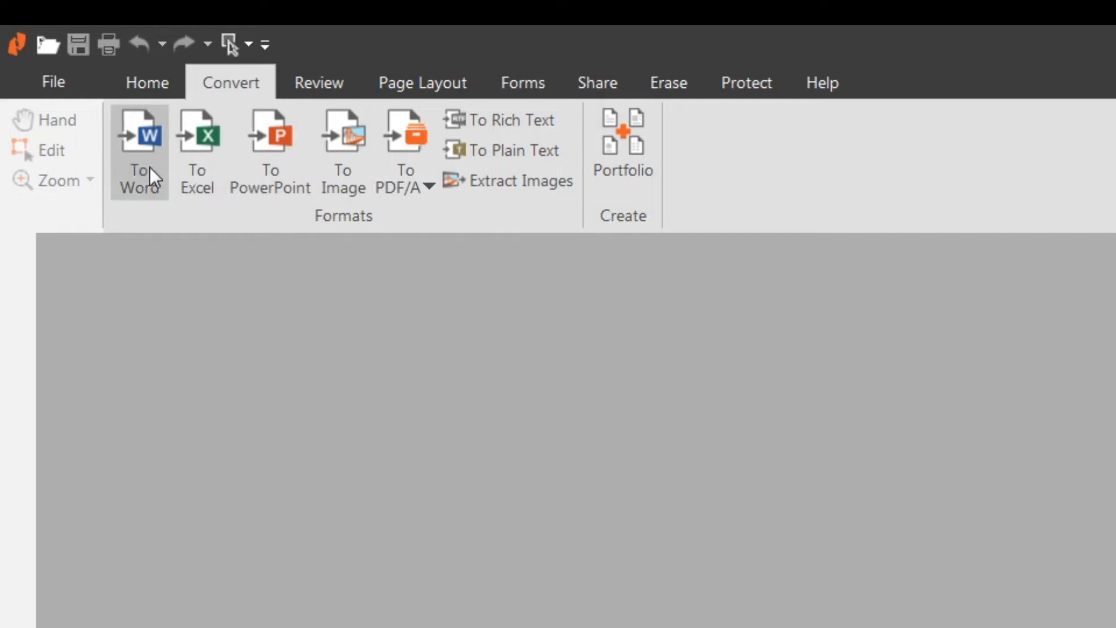
{"action": "left_click", "coordinate": [439, 91]}
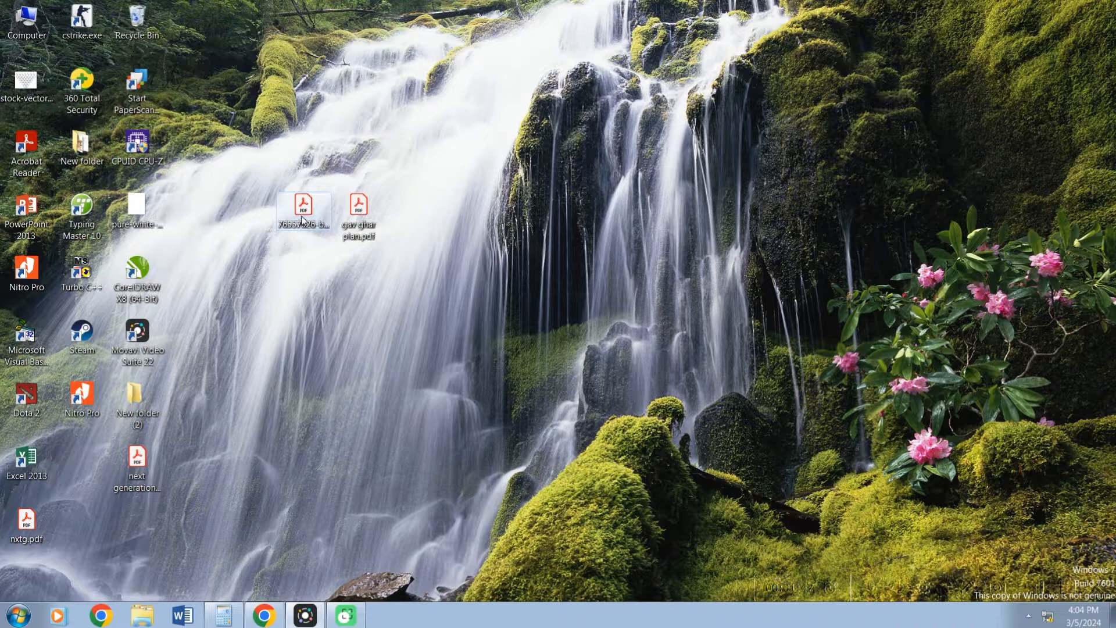
{"action": "right_click", "coordinate": [302, 220]}
{"action": "mouse_move", "coordinate": [349, 363]}
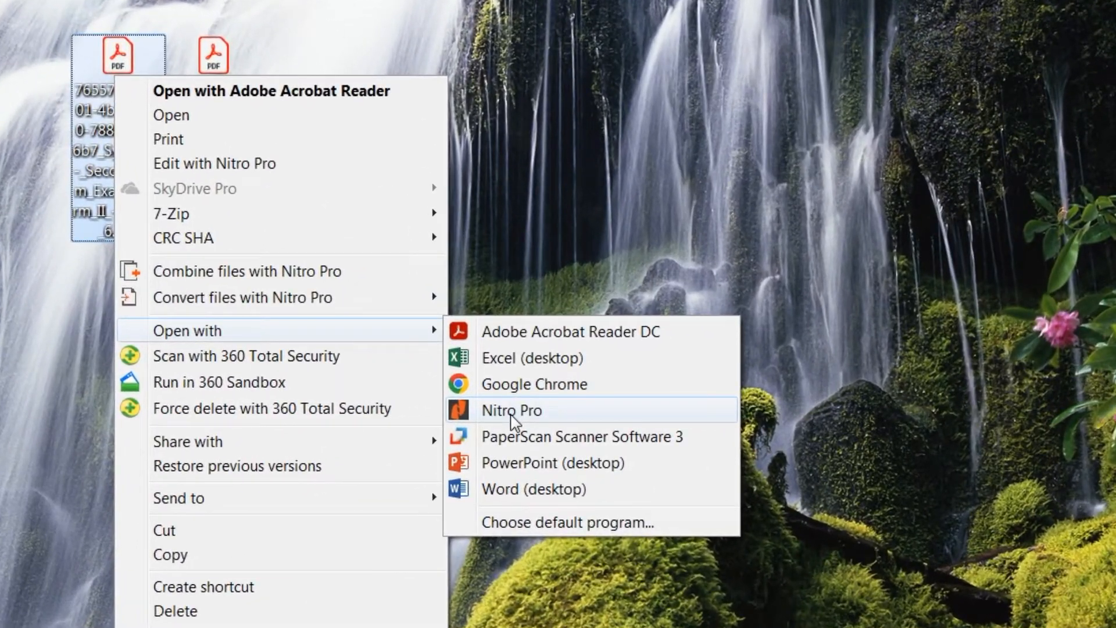
{"action": "left_click", "coordinate": [511, 411]}
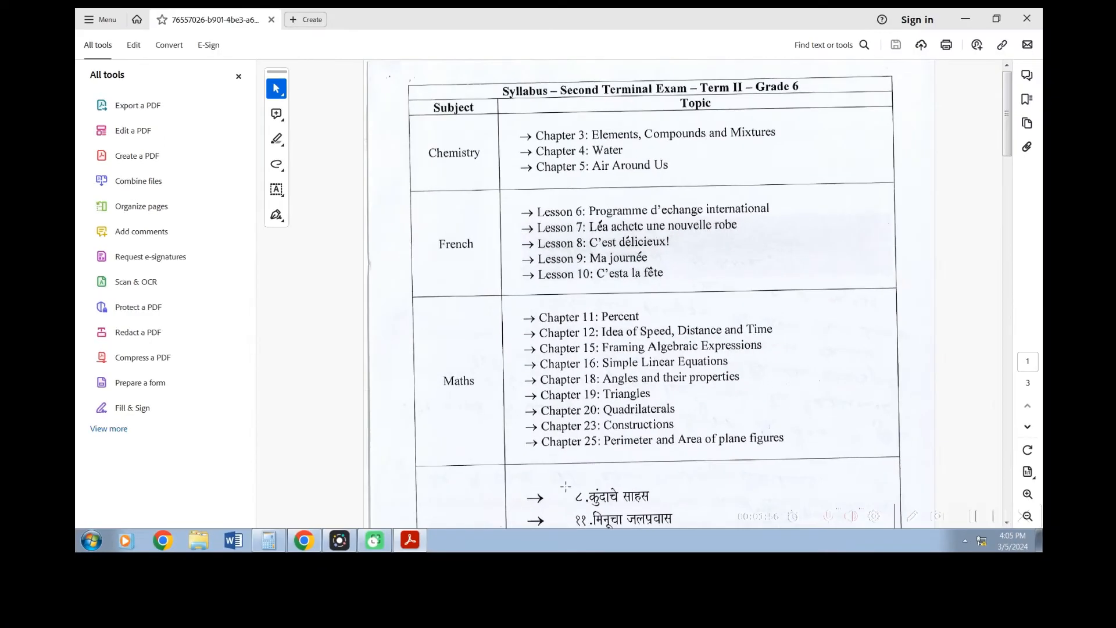
{"action": "mouse_move", "coordinate": [404, 549]}
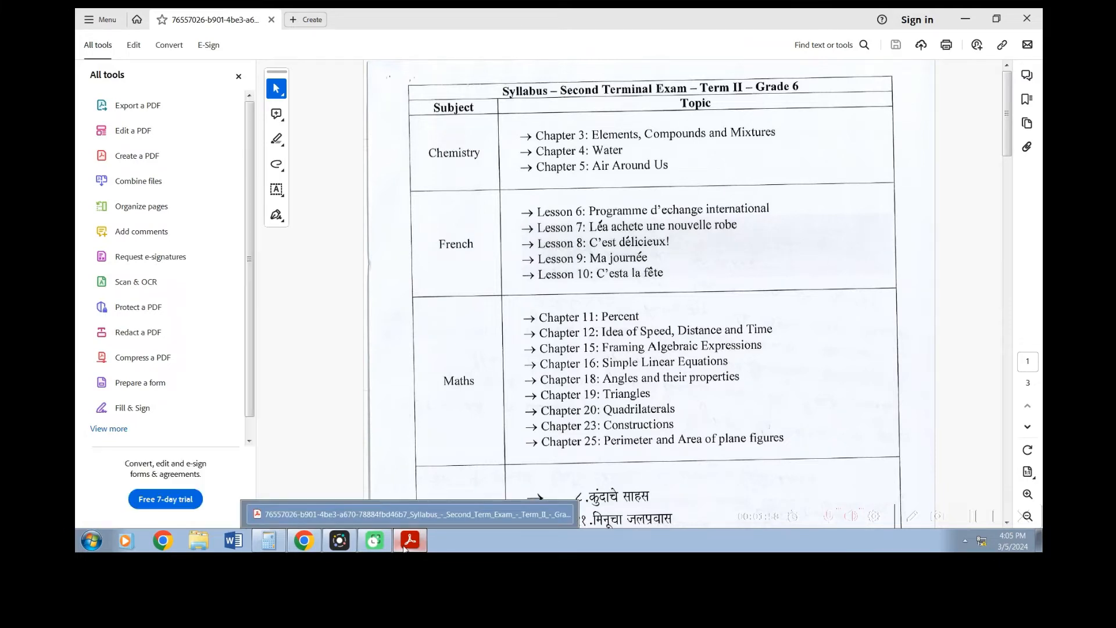
{"action": "left_click", "coordinate": [1027, 18]}
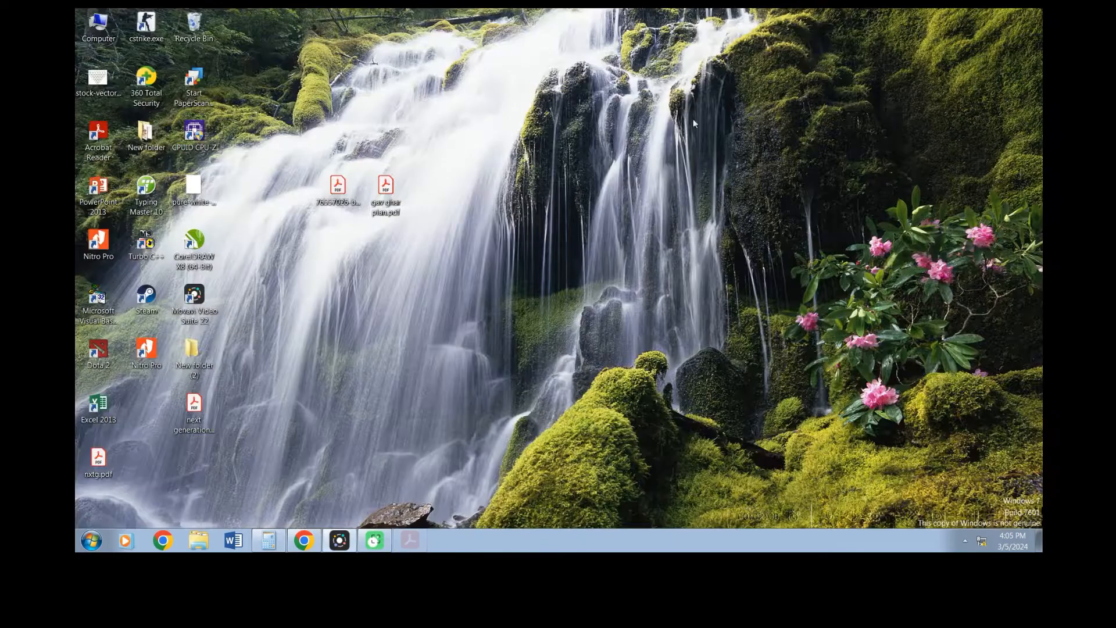
Step: Open the Grade 6 syllabus PDF from the desktop in Nitro Pro and dismiss the scanned-document OCR notice
{"action": "right_click", "coordinate": [345, 194]}
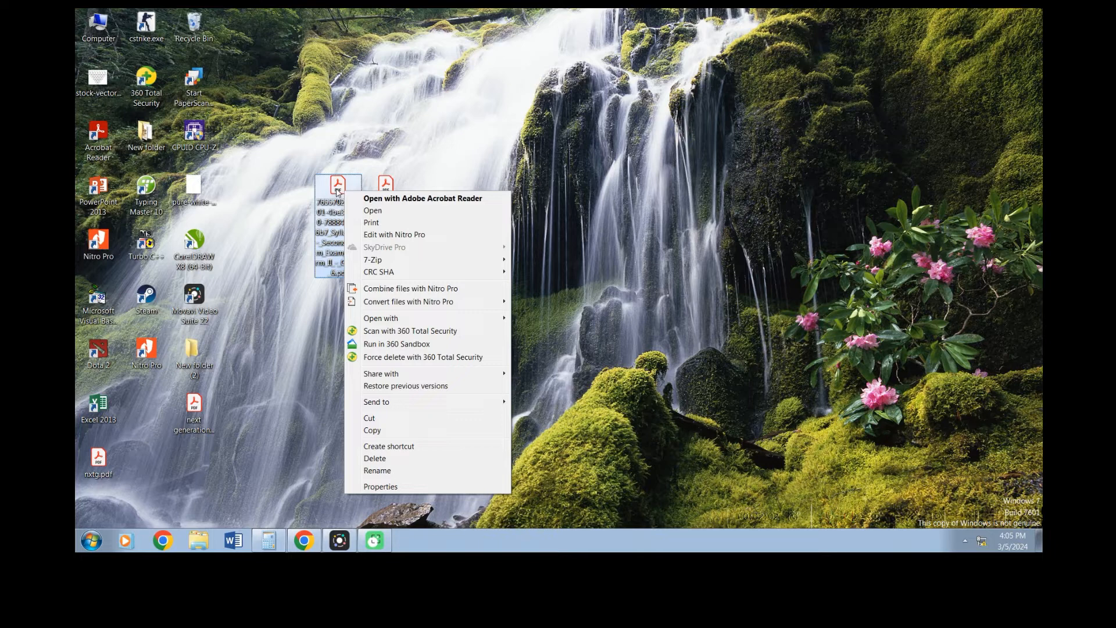
{"action": "mouse_move", "coordinate": [405, 319]}
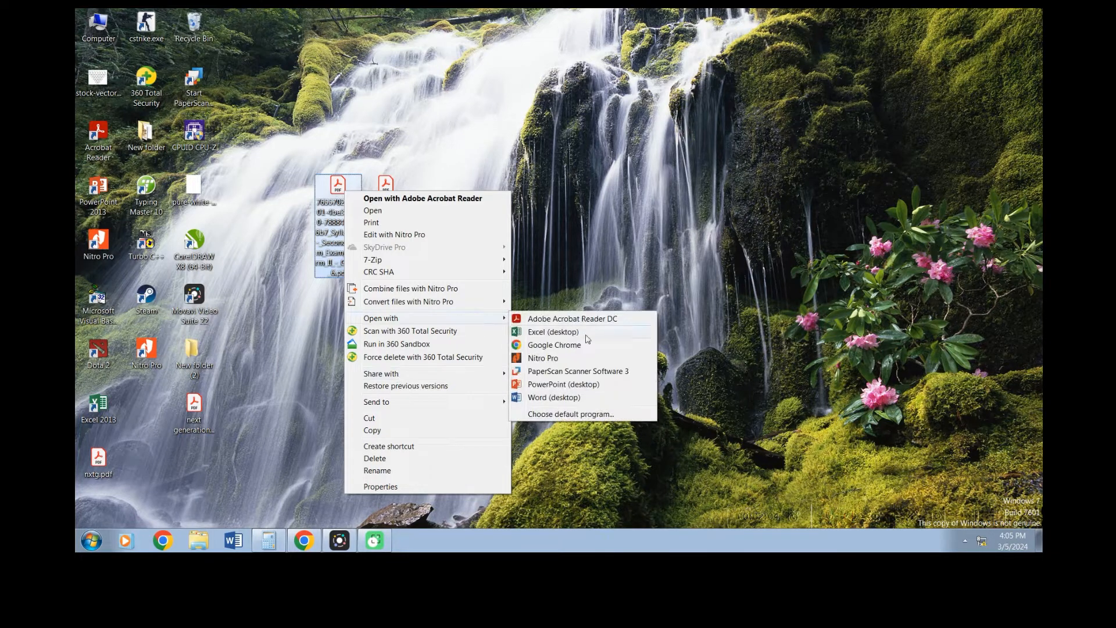
{"action": "left_click", "coordinate": [542, 359]}
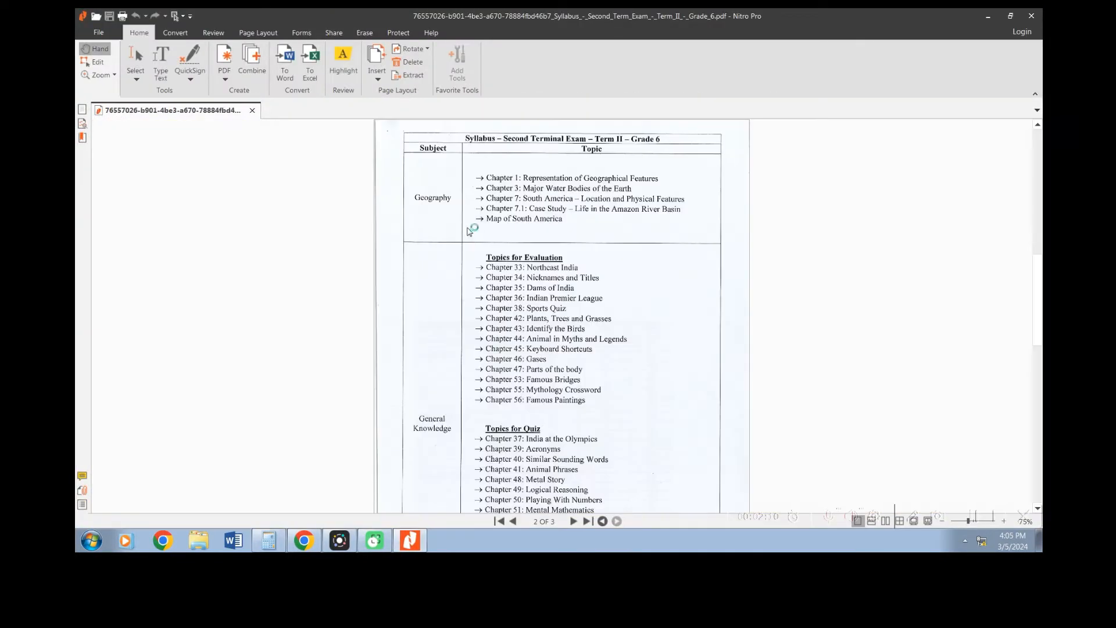
{"action": "scroll", "coordinate": [503, 220], "scroll_direction": "down", "scroll_amount": 10}
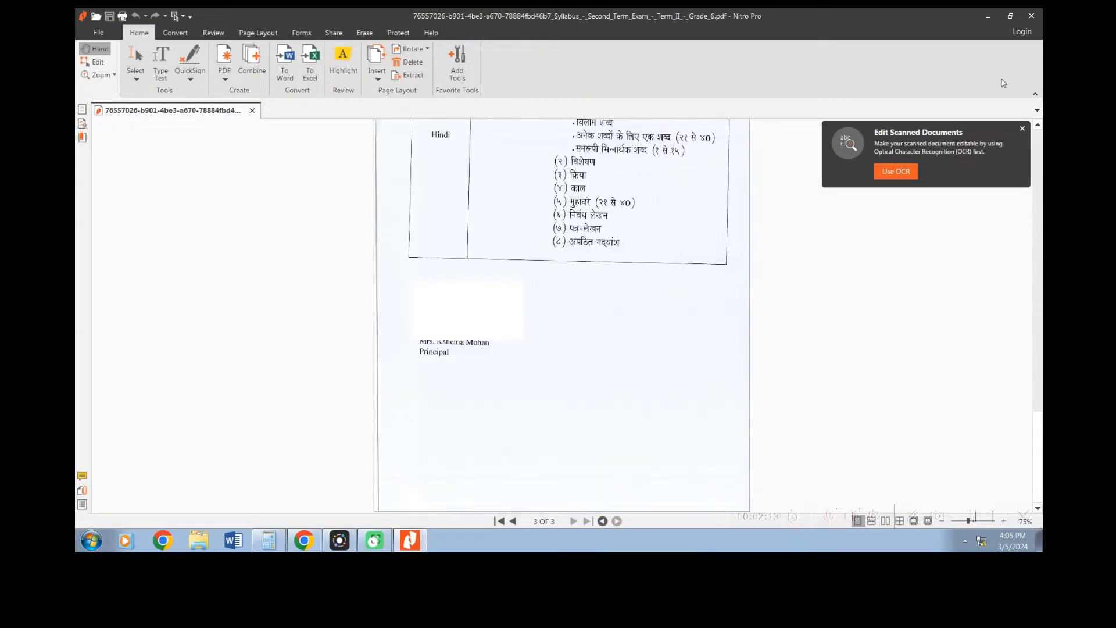
{"action": "left_click", "coordinate": [1022, 132]}
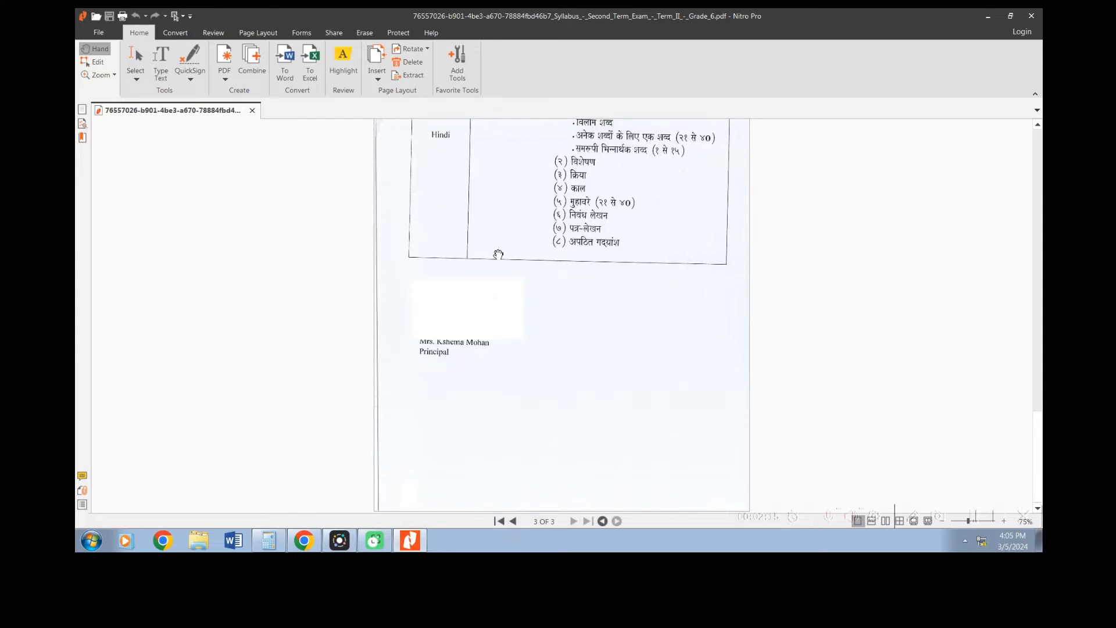
Step: Look through the syllabus pages in Nitro Pro, from the first page to the Hindi page and back to page 2
{"action": "scroll", "coordinate": [504, 468], "scroll_direction": "up", "scroll_amount": 3}
{"action": "scroll", "coordinate": [503, 468], "scroll_direction": "up", "scroll_amount": 5}
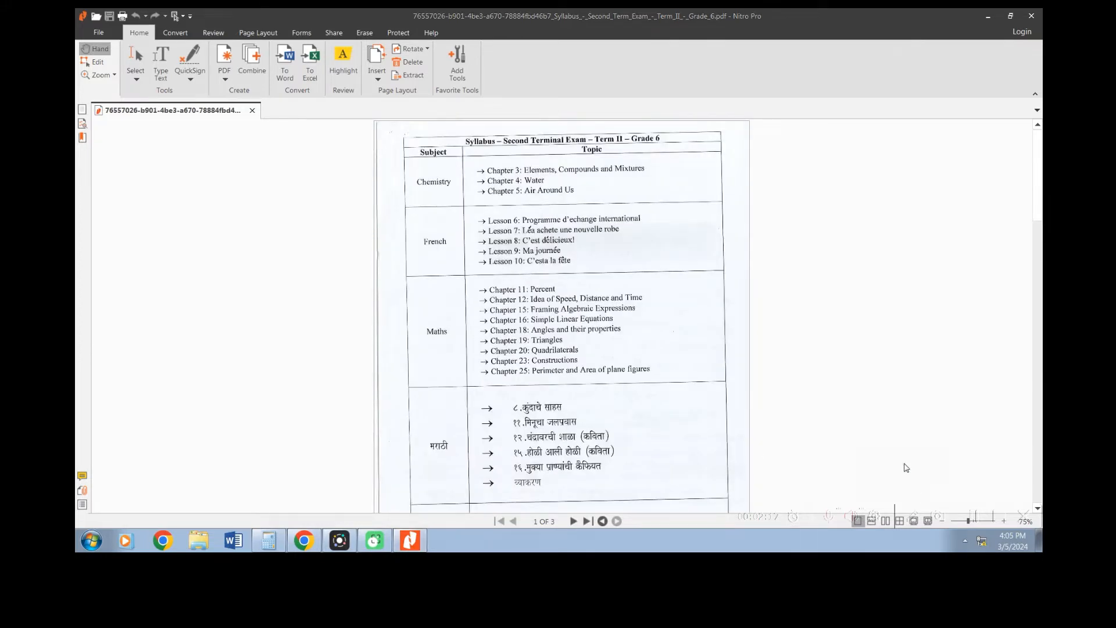
{"action": "mouse_move", "coordinate": [538, 491]}
{"action": "left_mouse_down"}
{"action": "mouse_move", "coordinate": [590, 549]}
{"action": "mouse_move", "coordinate": [520, 491]}
{"action": "left_mouse_up"}
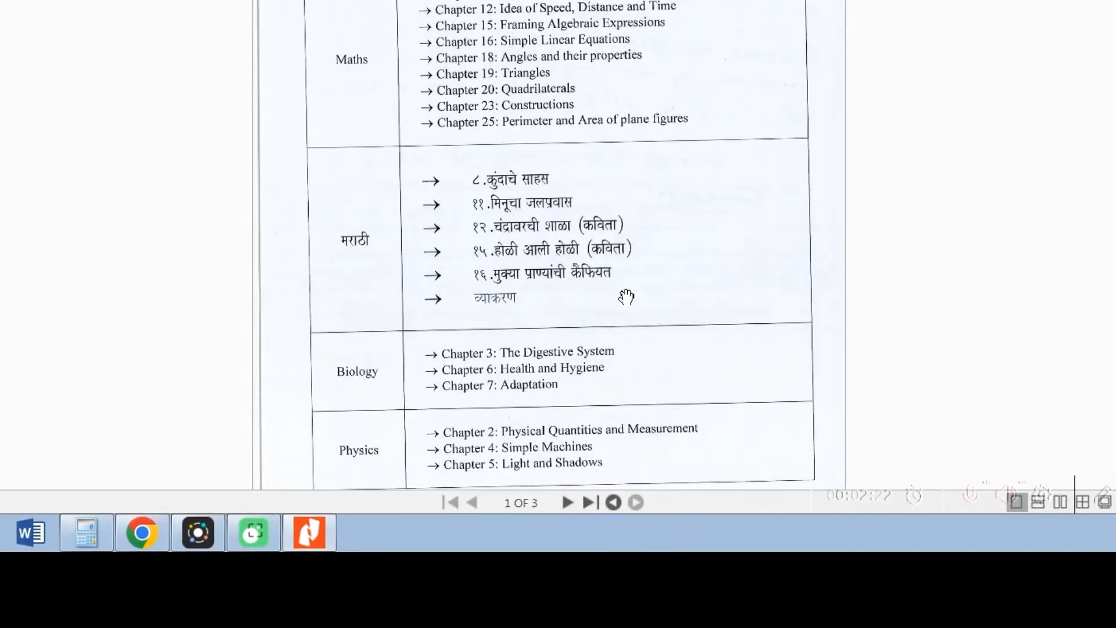
{"action": "scroll", "coordinate": [626, 297], "scroll_direction": "up", "scroll_amount": 2}
{"action": "scroll", "coordinate": [644, 255], "scroll_direction": "down", "scroll_amount": 2}
{"action": "scroll", "coordinate": [644, 254], "scroll_direction": "up", "scroll_amount": 2}
{"action": "scroll", "coordinate": [603, 403], "scroll_direction": "down", "scroll_amount": 20}
{"action": "scroll", "coordinate": [597, 399], "scroll_direction": "up", "scroll_amount": 10}
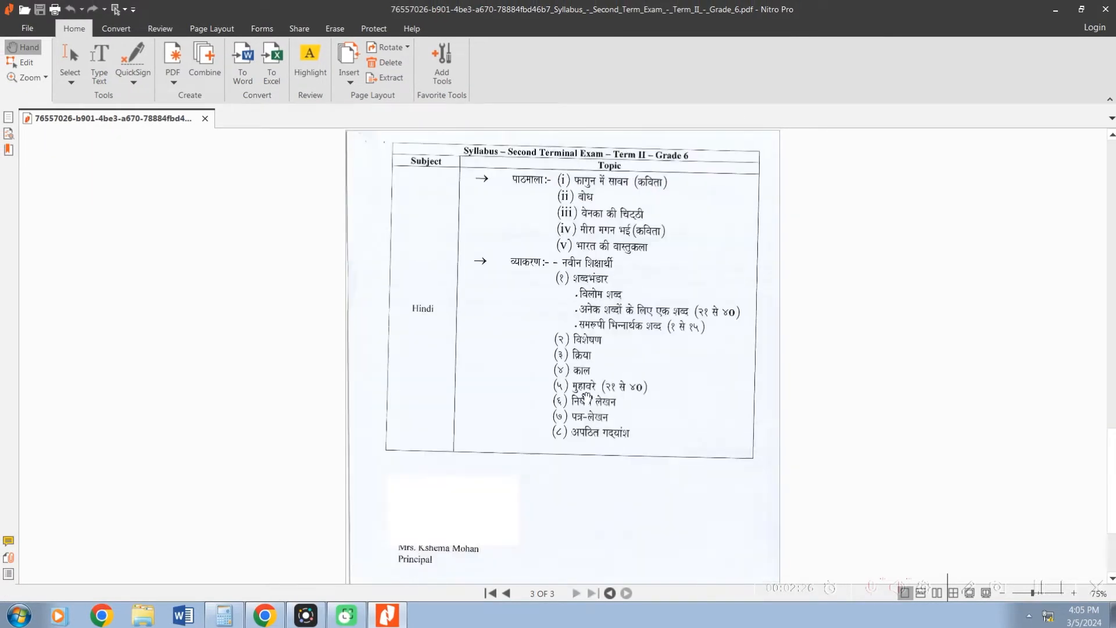
{"action": "scroll", "coordinate": [582, 387], "scroll_direction": "up", "scroll_amount": 10}
{"action": "scroll", "coordinate": [585, 381], "scroll_direction": "down", "scroll_amount": 10}
{"action": "scroll", "coordinate": [586, 375], "scroll_direction": "down", "scroll_amount": 2}
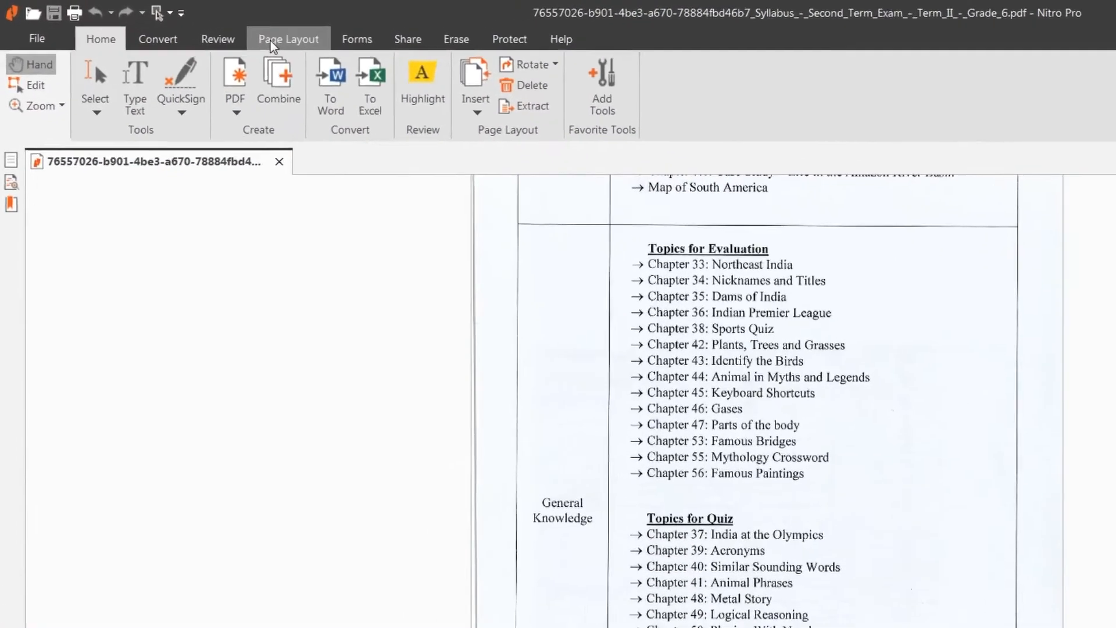
Step: Try to delete page 2 of the syllabus PDF by specifying it as the page range
{"action": "left_click", "coordinate": [219, 32]}
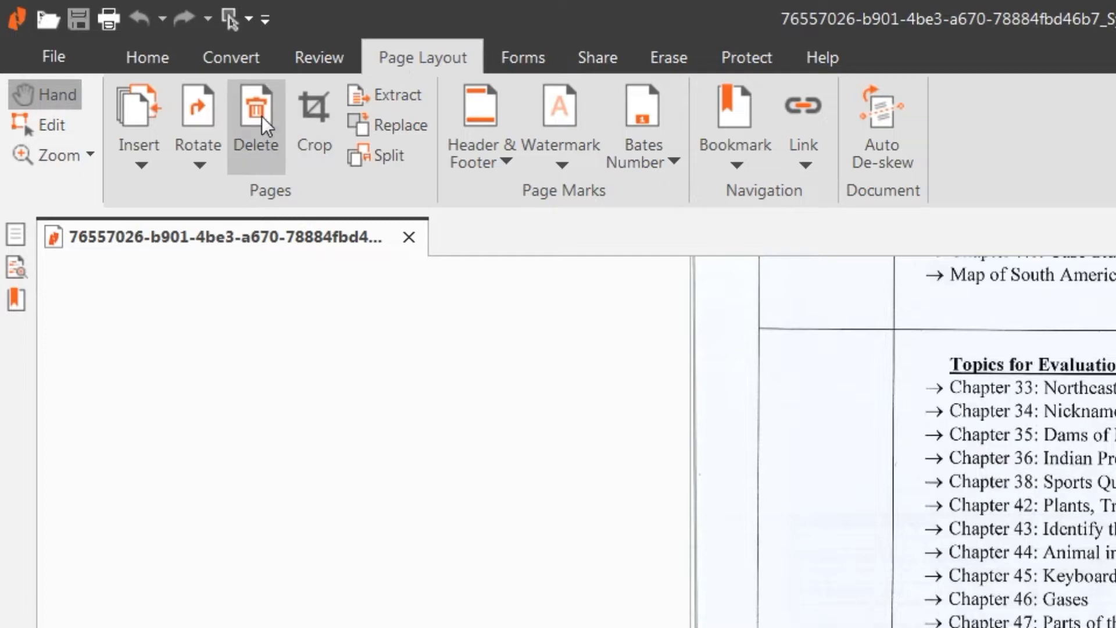
{"action": "left_click", "coordinate": [248, 132]}
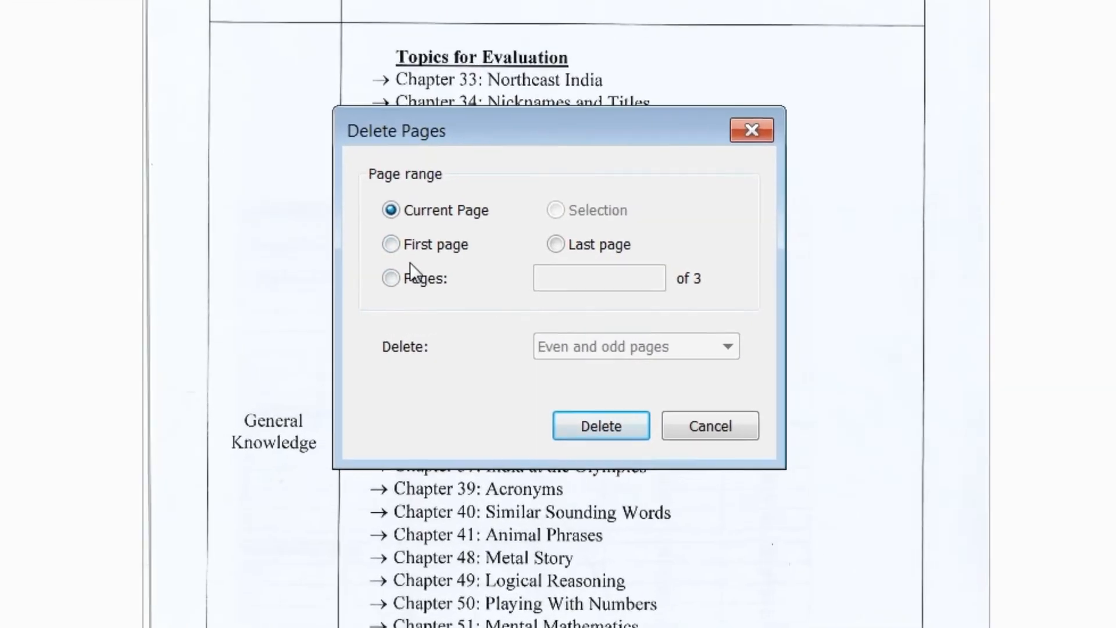
{"action": "left_click", "coordinate": [397, 278]}
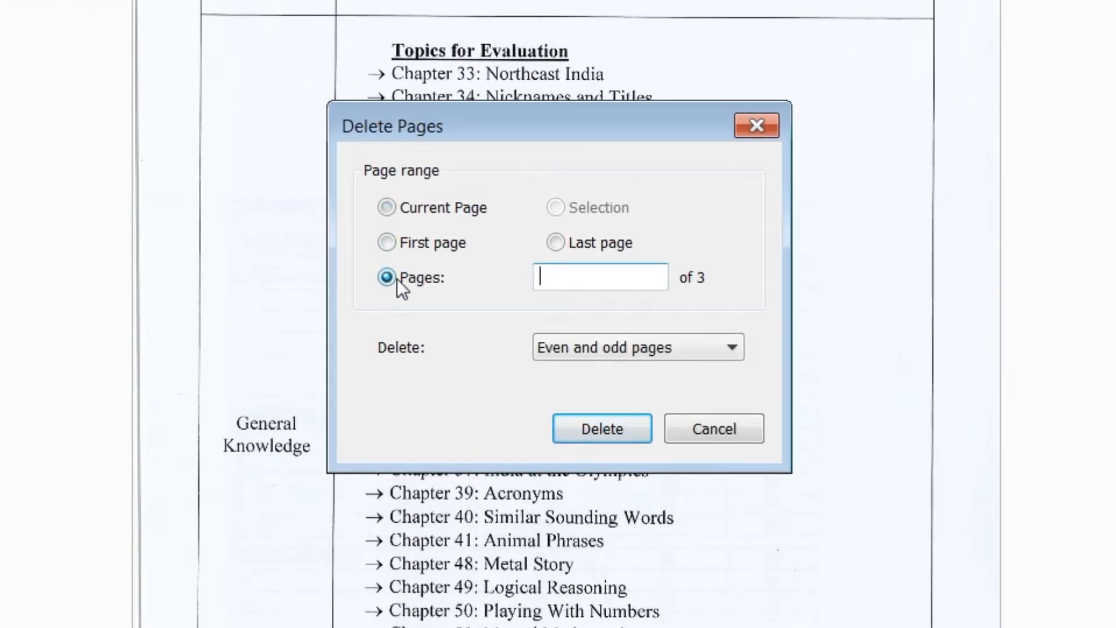
{"action": "type", "text": "2"}
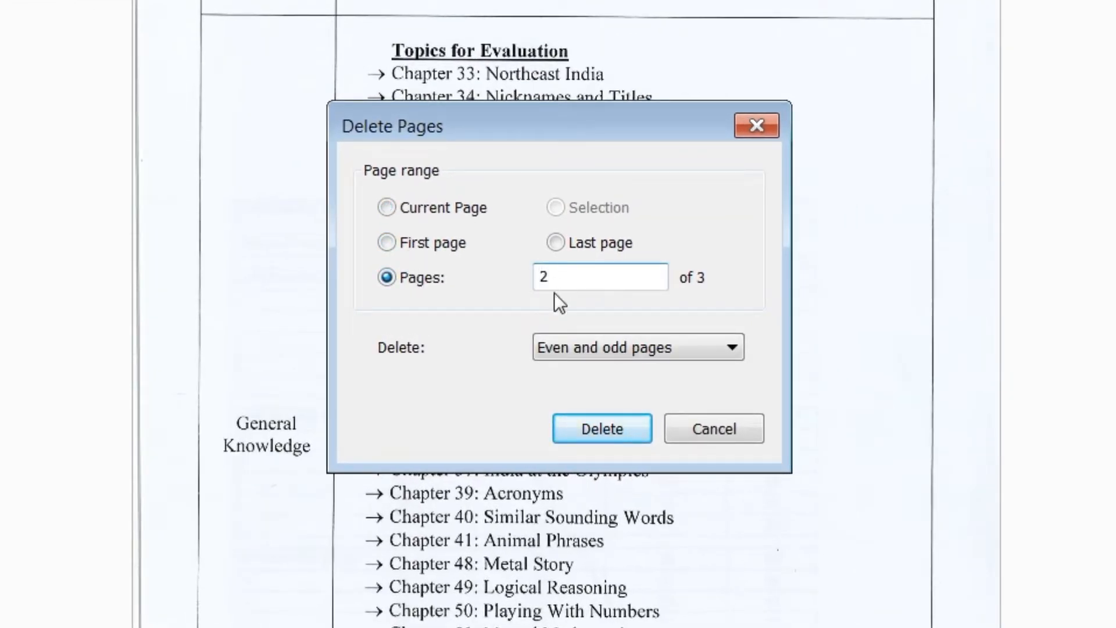
{"action": "left_click", "coordinate": [413, 210]}
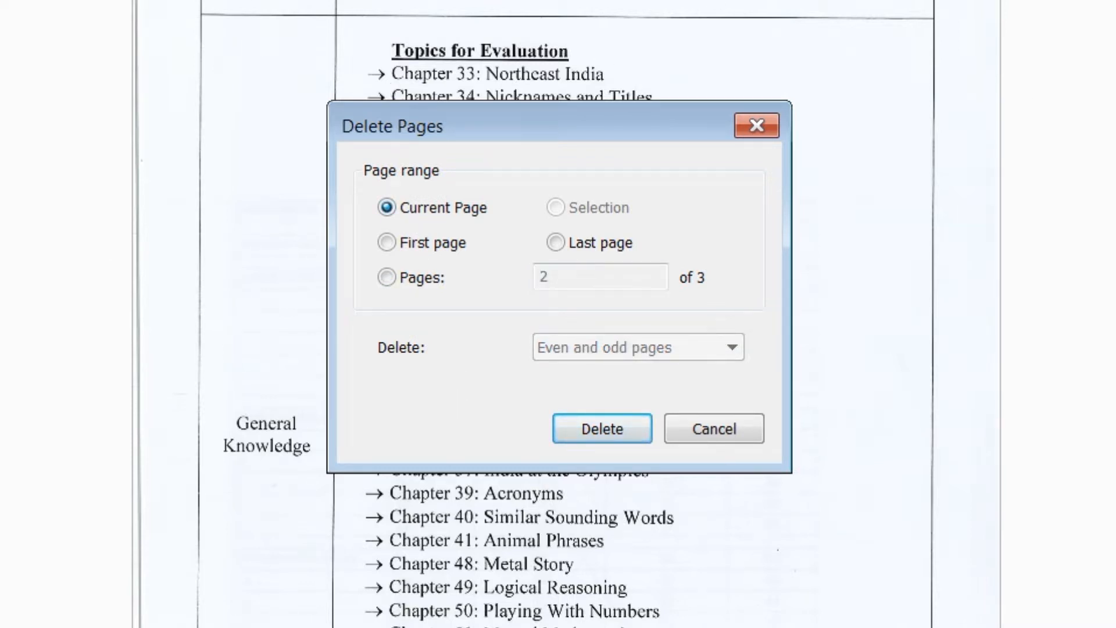
{"action": "left_click", "coordinate": [537, 279]}
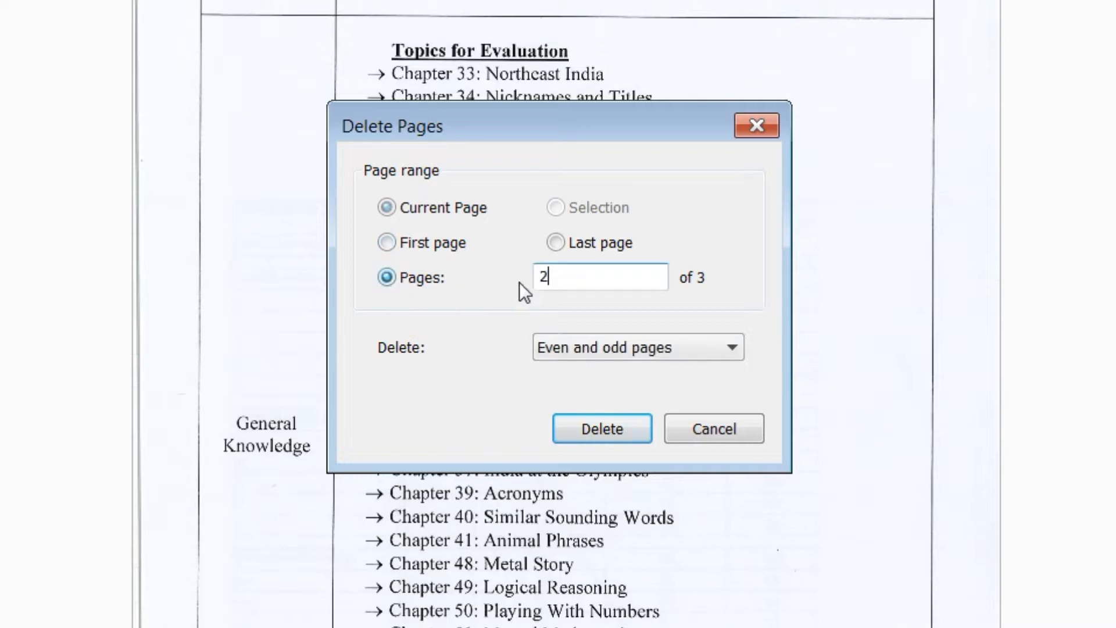
{"action": "type", "text": "2,"}
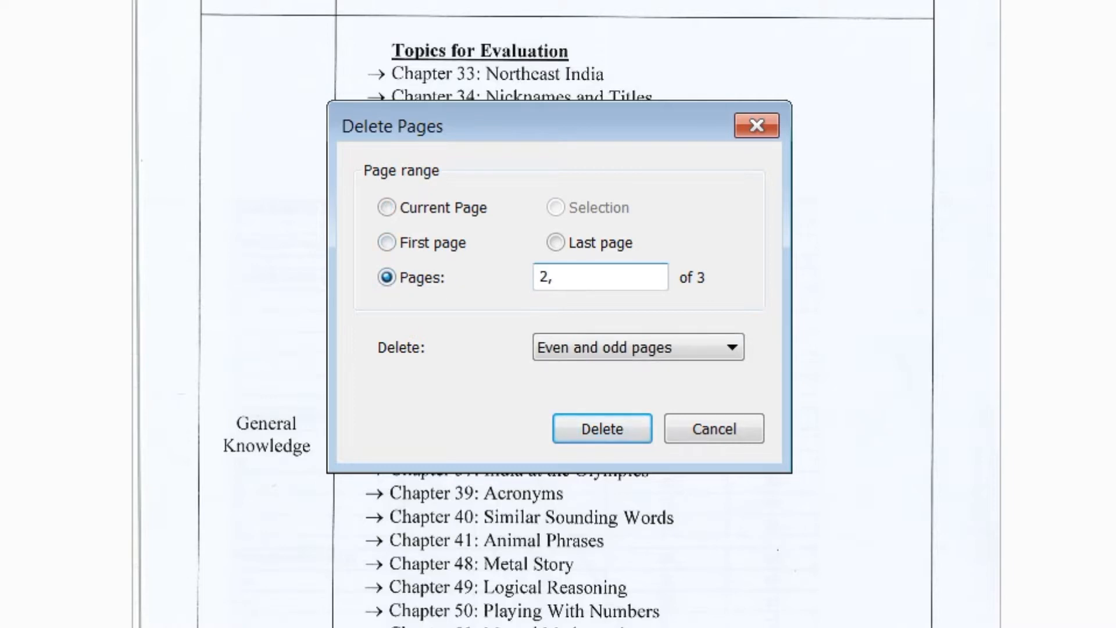
{"action": "left_click", "coordinate": [636, 430]}
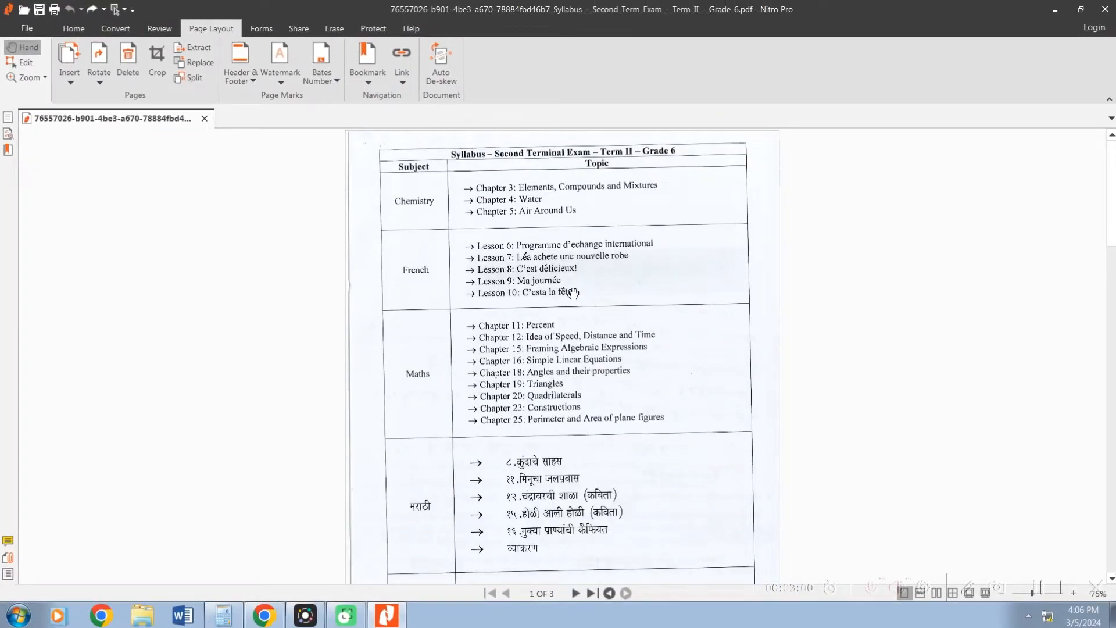
{"action": "scroll", "coordinate": [575, 295], "scroll_direction": "down", "scroll_amount": 10}
{"action": "scroll", "coordinate": [578, 297], "scroll_direction": "up", "scroll_amount": 9}
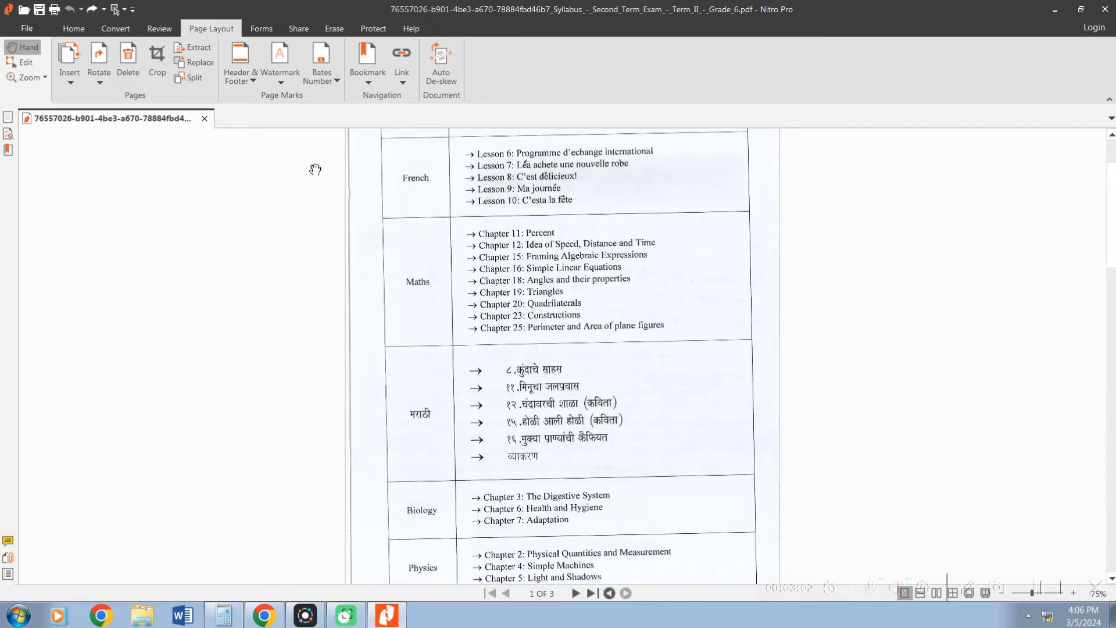
{"action": "left_click", "coordinate": [129, 64]}
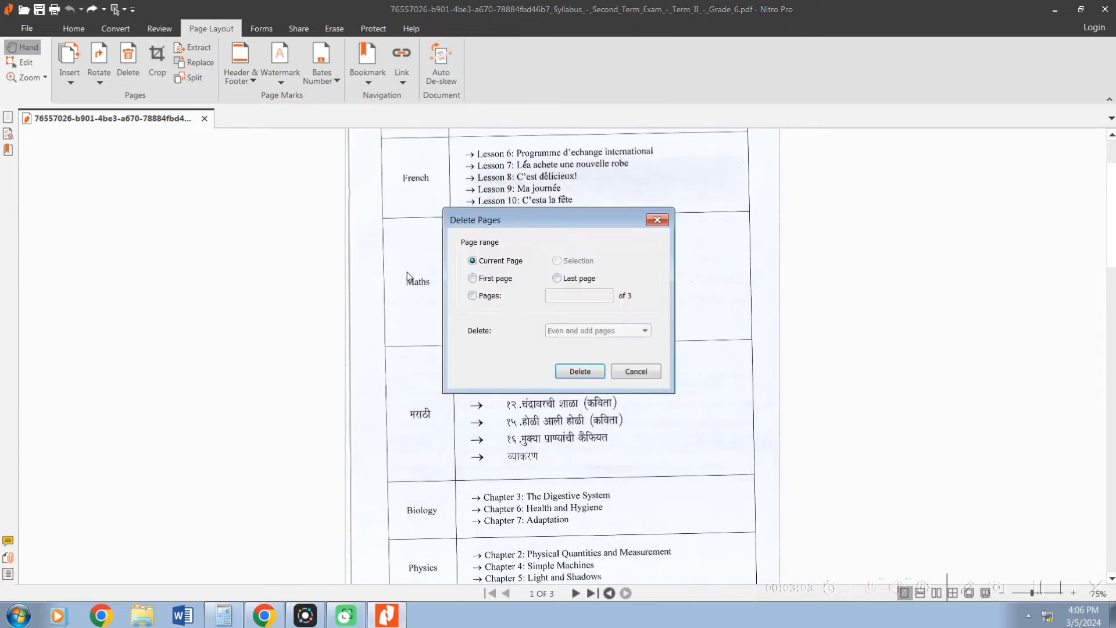
{"action": "left_click", "coordinate": [658, 220]}
Step: Delete the Geography and General Knowledge page, page 2 of the syllabus PDF, as the current page
{"action": "scroll", "coordinate": [680, 250], "scroll_direction": "down", "scroll_amount": 10}
{"action": "scroll", "coordinate": [678, 246], "scroll_direction": "up", "scroll_amount": 1}
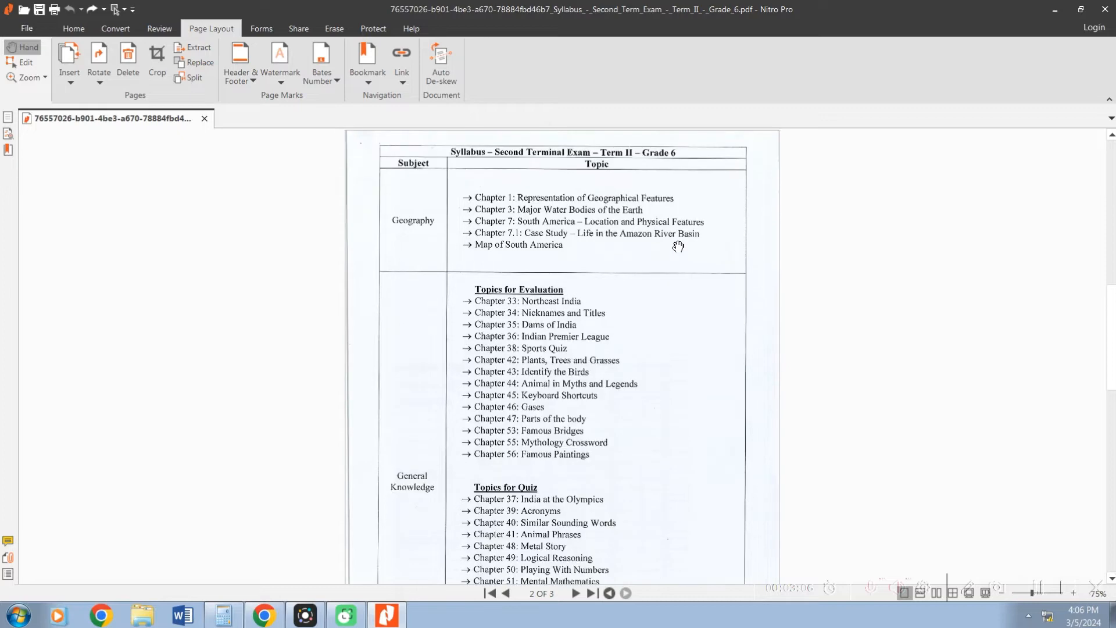
{"action": "left_click", "coordinate": [128, 61]}
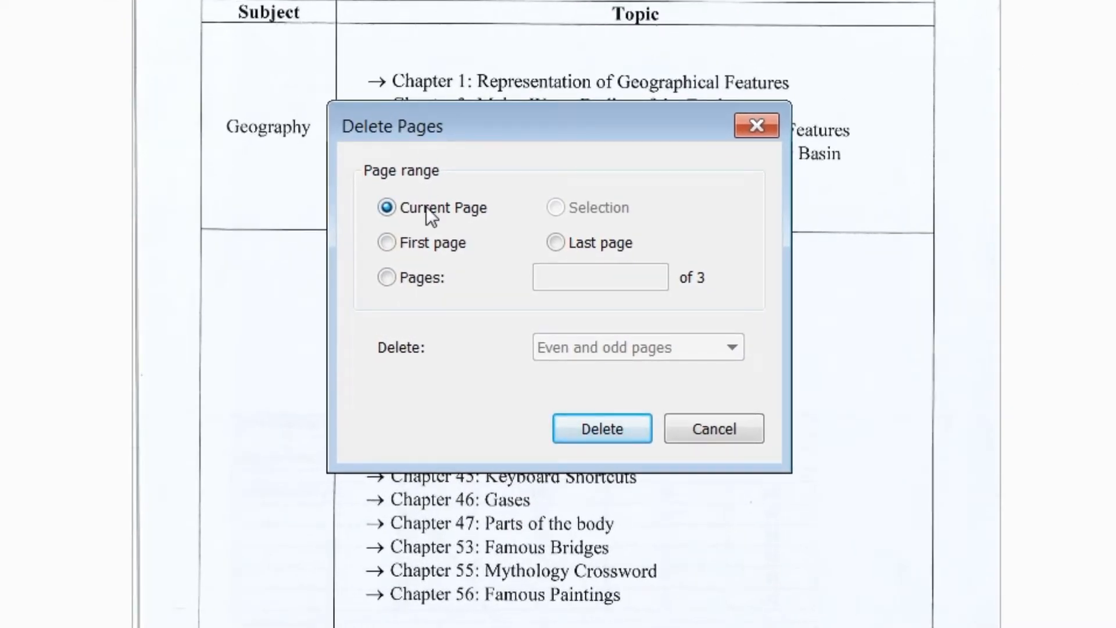
{"action": "left_click", "coordinate": [603, 428]}
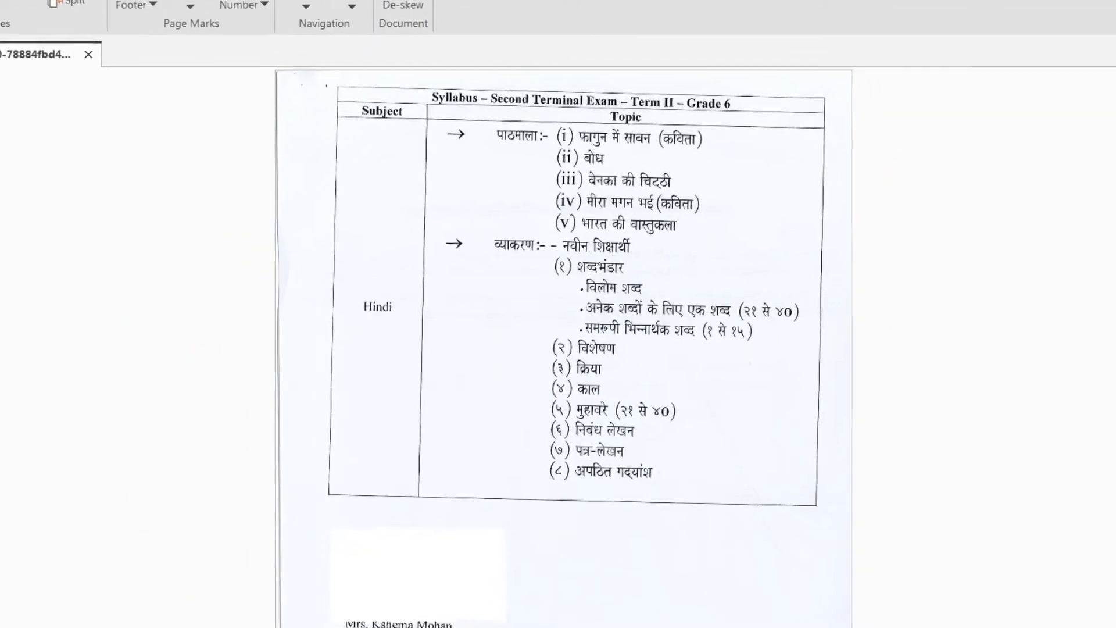
{"action": "mouse_move", "coordinate": [526, 532]}
{"action": "left_mouse_down"}
{"action": "mouse_move", "coordinate": [613, 615]}
{"action": "mouse_move", "coordinate": [485, 517]}
{"action": "left_mouse_up"}
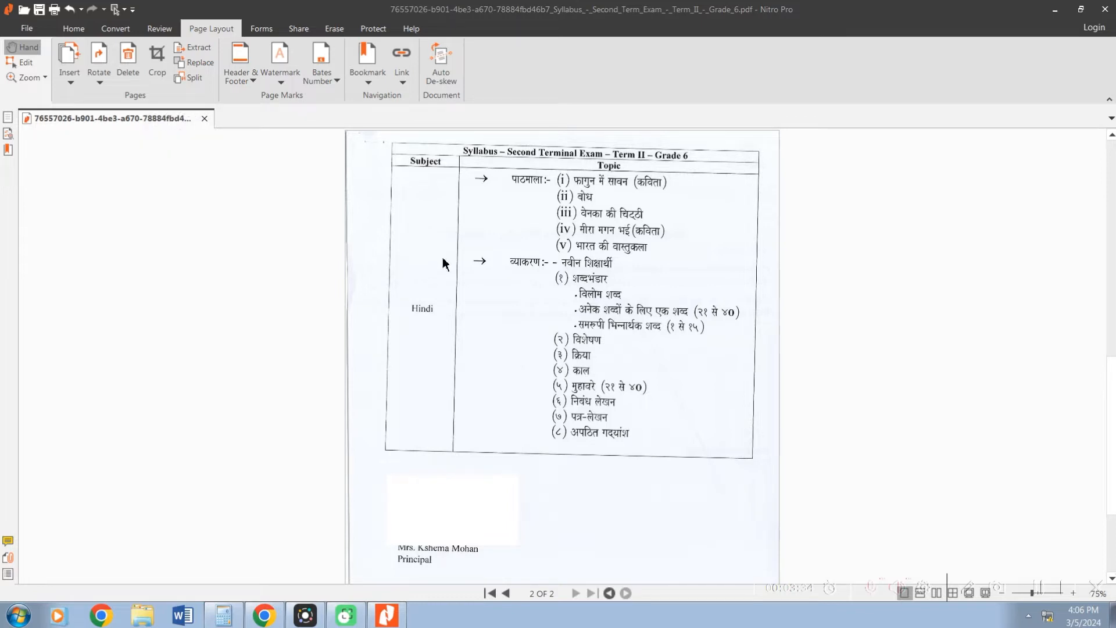
Step: Crop the Hindi page around its table to about 7.4 by 7.6 inches, and undo the crop
{"action": "scroll", "coordinate": [290, 224], "scroll_direction": "down", "scroll_amount": 1}
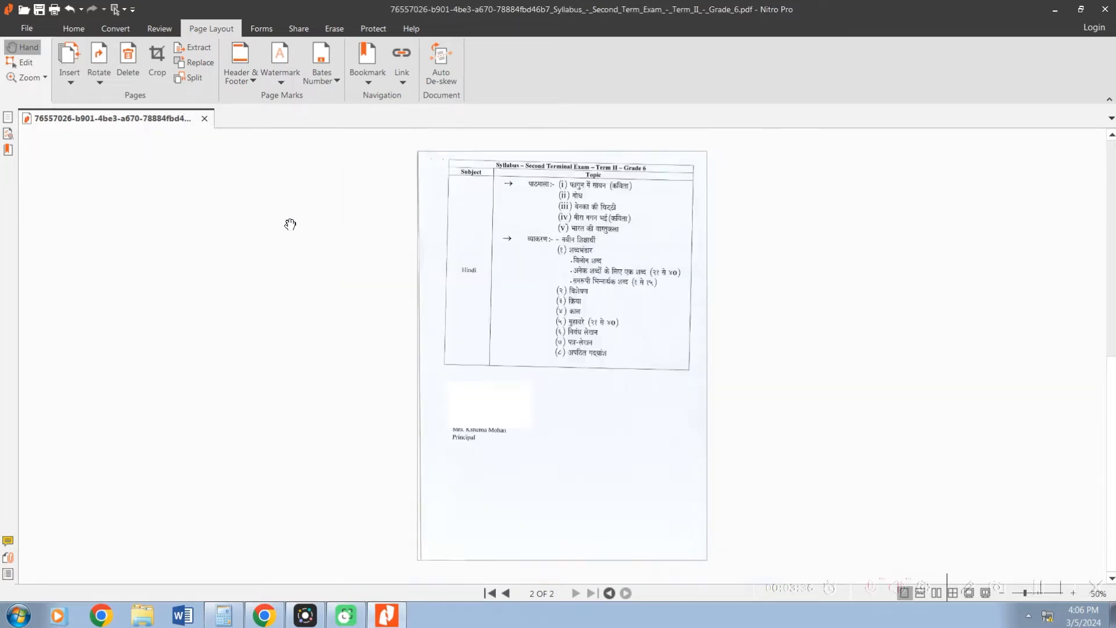
{"action": "left_click", "coordinate": [157, 58]}
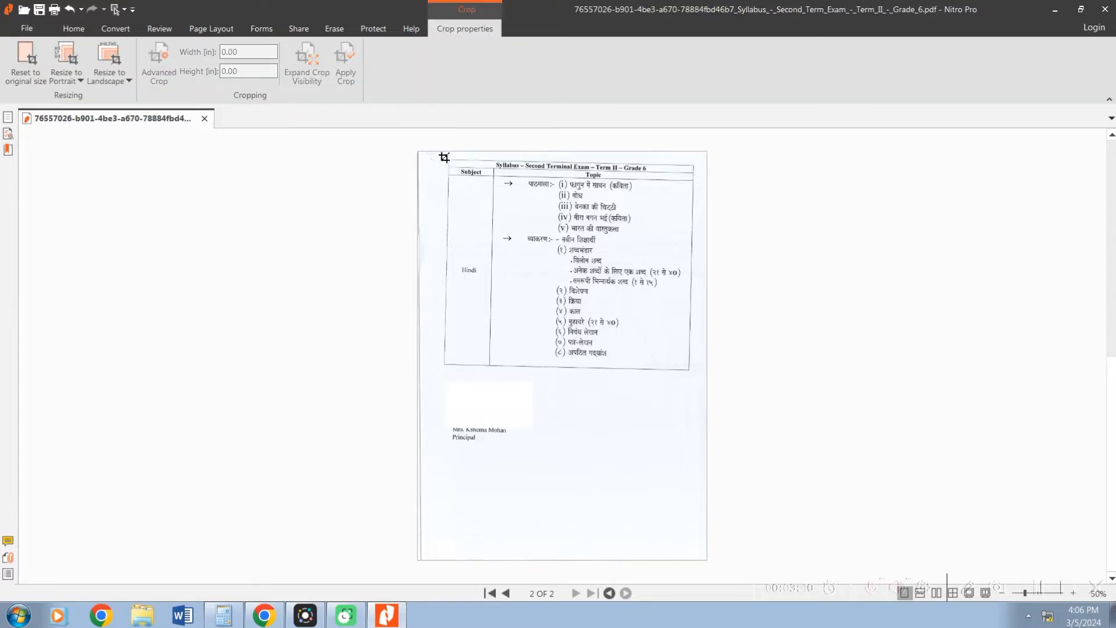
{"action": "left_click_drag", "start_coordinate": [442, 154], "coordinate": [701, 418]}
{"action": "left_click_drag", "start_coordinate": [824, 545], "coordinate": [824, 545]}
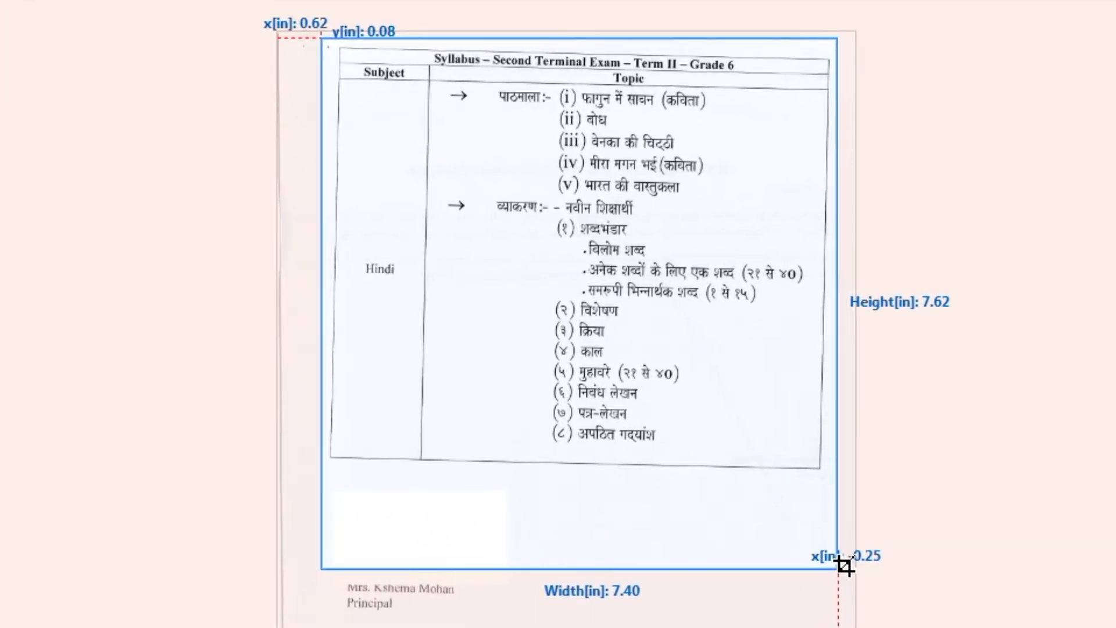
{"action": "left_click_drag", "start_coordinate": [844, 565], "coordinate": [843, 569]}
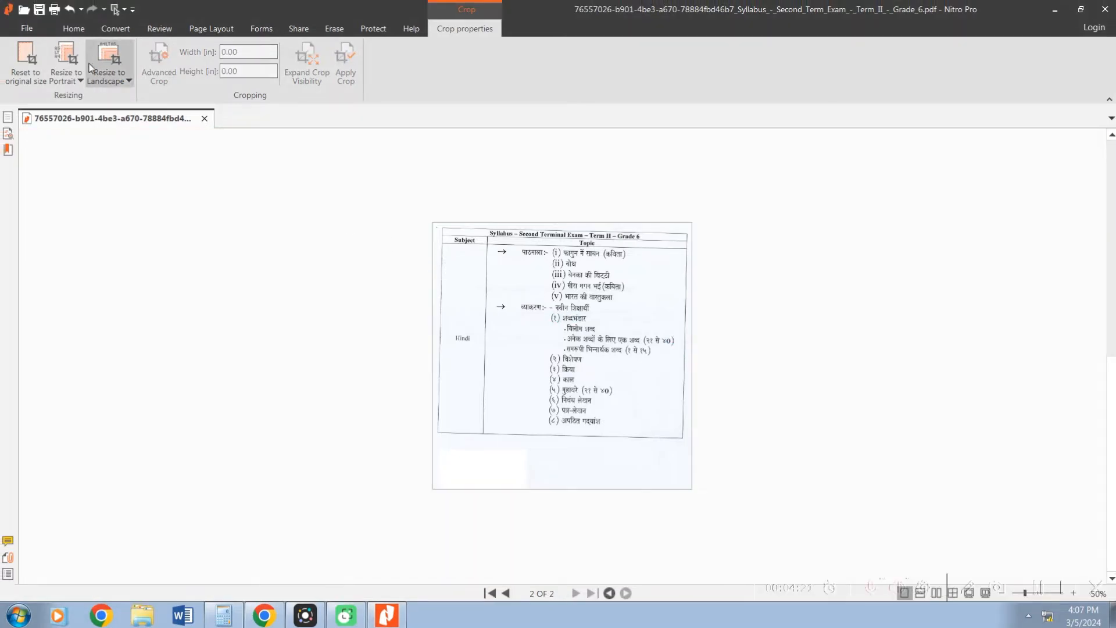
{"action": "left_click", "coordinate": [90, 65]}
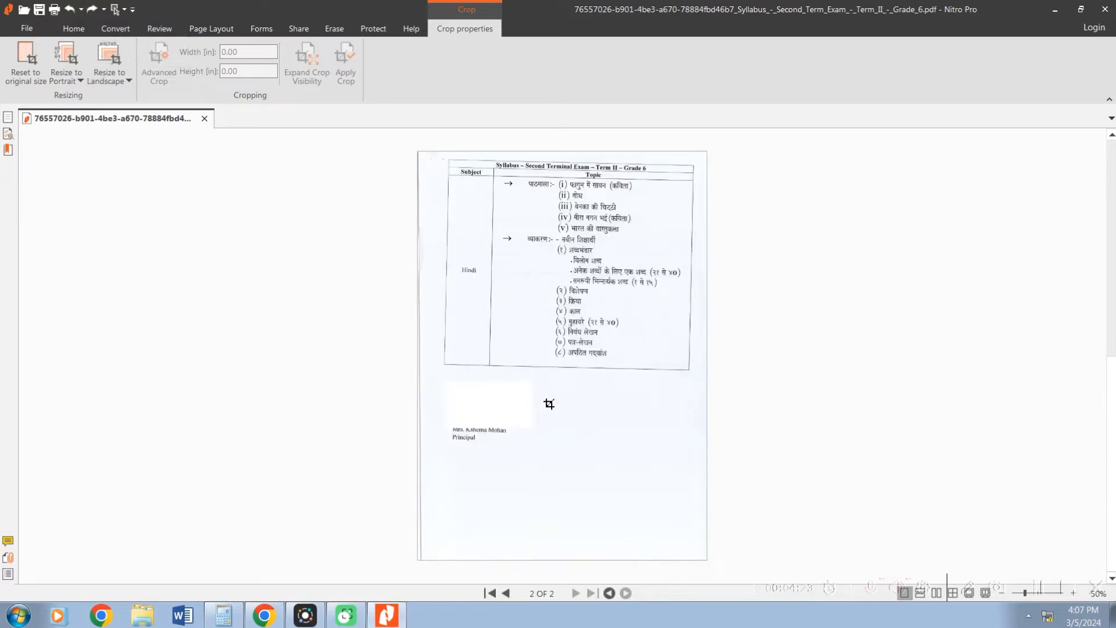
Step: Close Nitro Pro without saving the changes to the syllabus PDF
{"action": "left_click", "coordinate": [75, 30]}
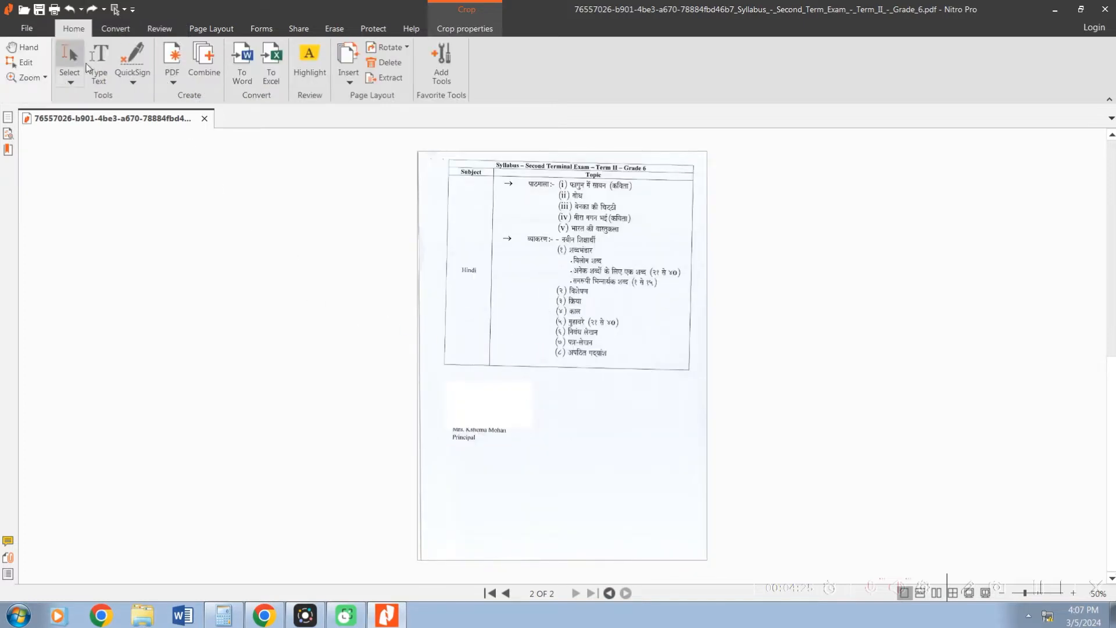
{"action": "left_click", "coordinate": [1104, 8]}
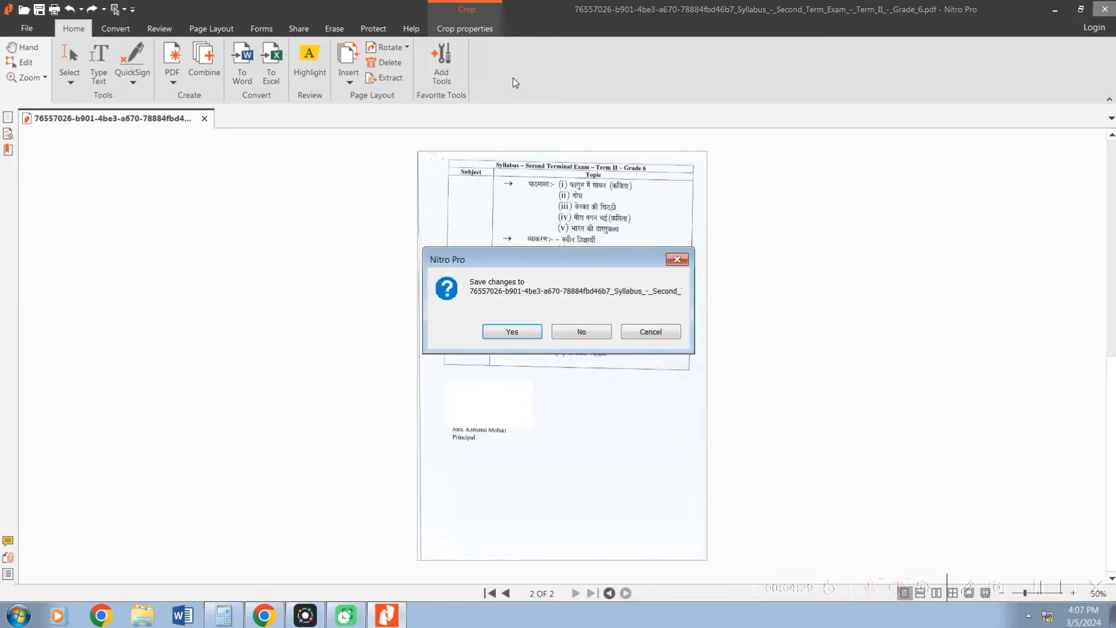
{"action": "left_click", "coordinate": [582, 331]}
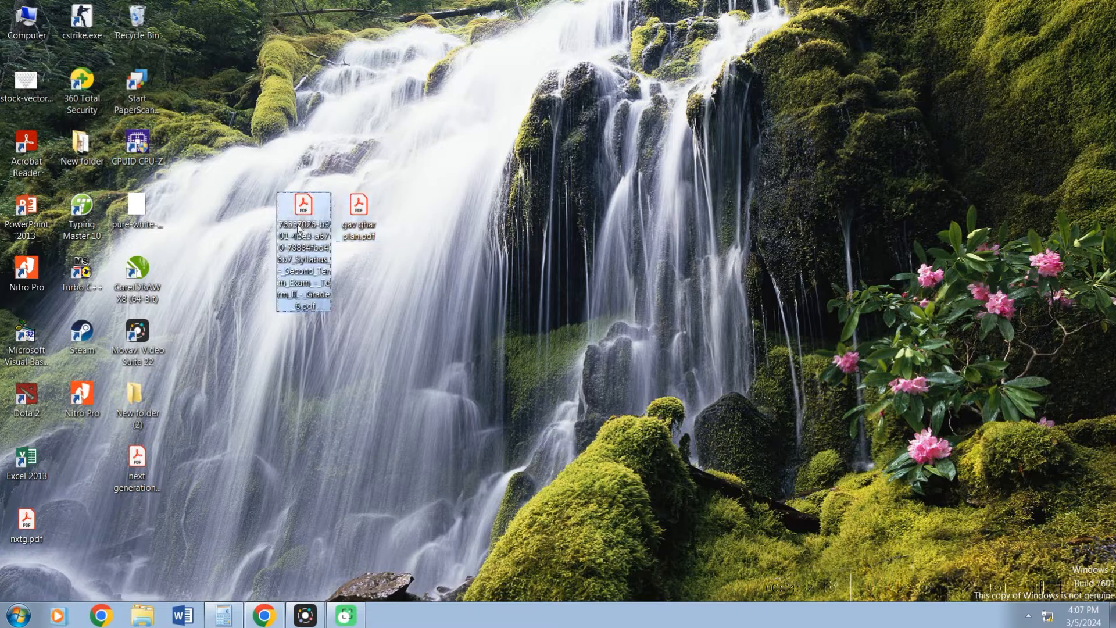
Step: Select the syllabus PDF and gav ghar plan.pdf on the desktop and look at the Nitro Pro combine command offered for them
{"action": "left_click", "coordinate": [305, 205]}
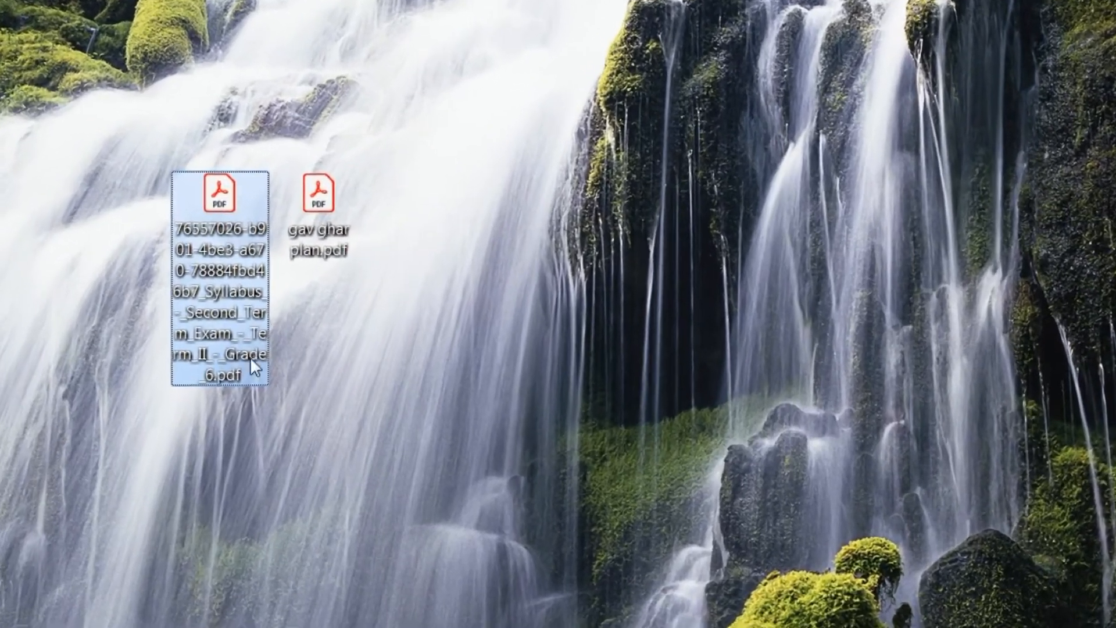
{"action": "left_click", "coordinate": [464, 161]}
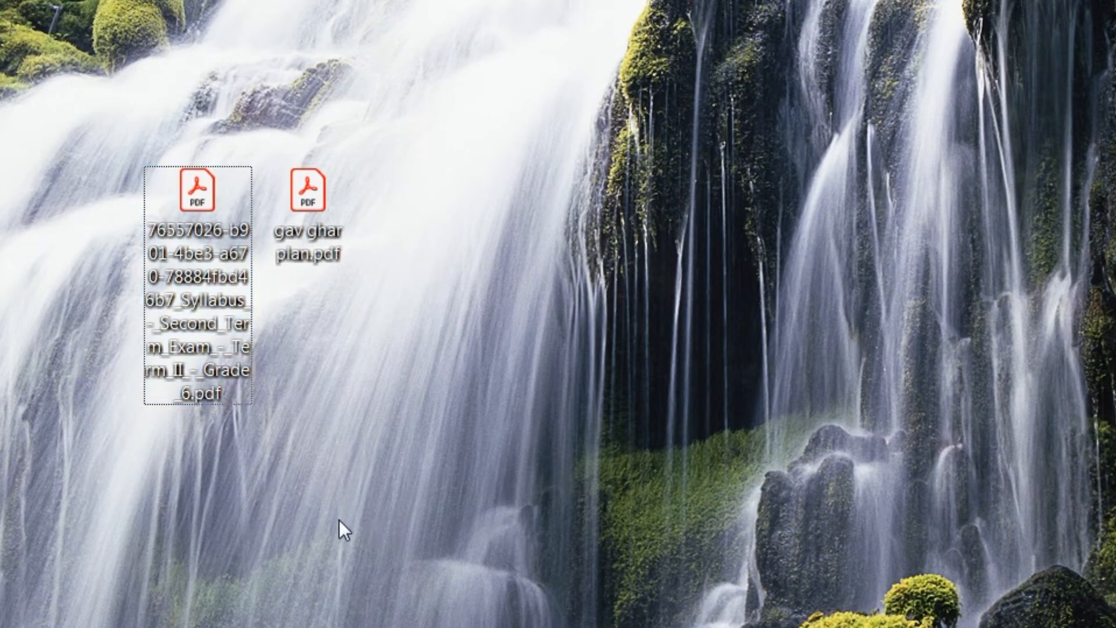
{"action": "left_click", "coordinate": [193, 206]}
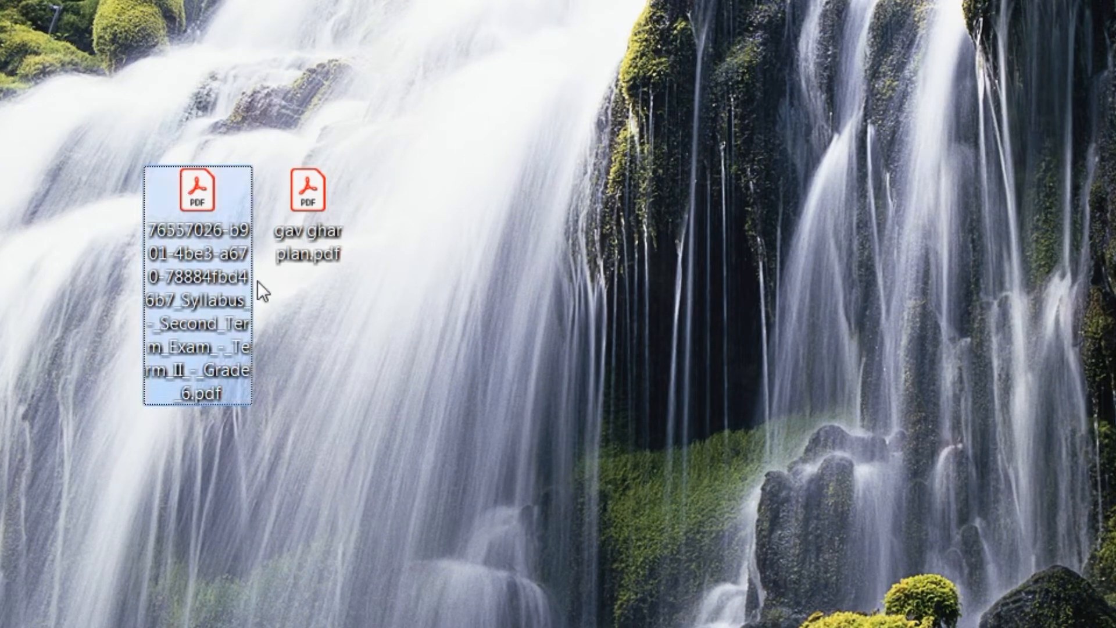
{"action": "left_click", "coordinate": [298, 228], "text": "ctrl"}
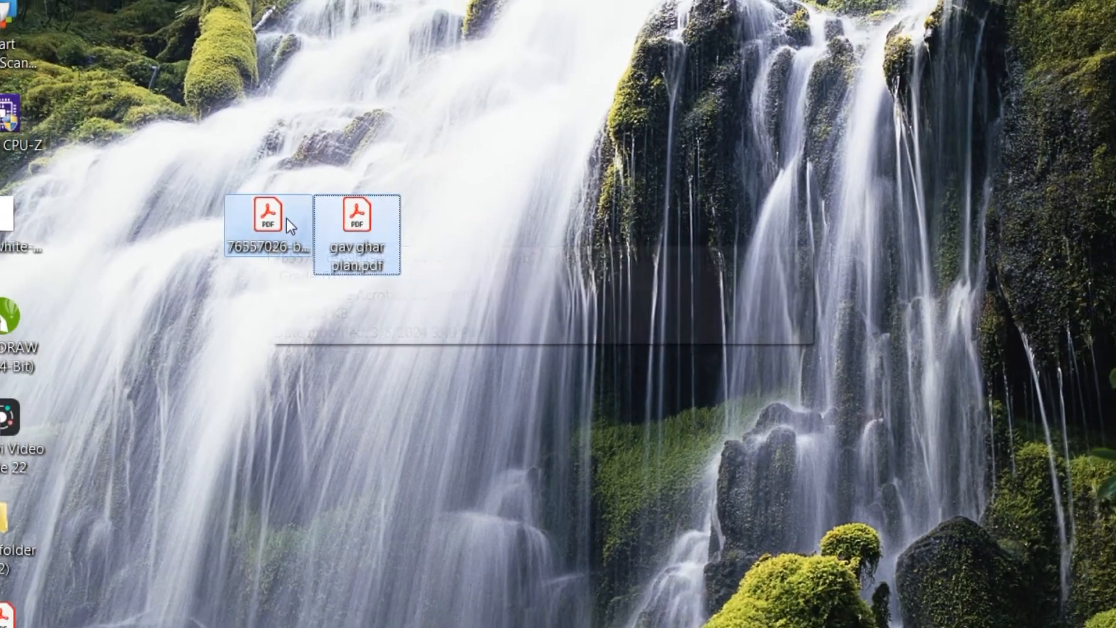
{"action": "right_click", "coordinate": [201, 201]}
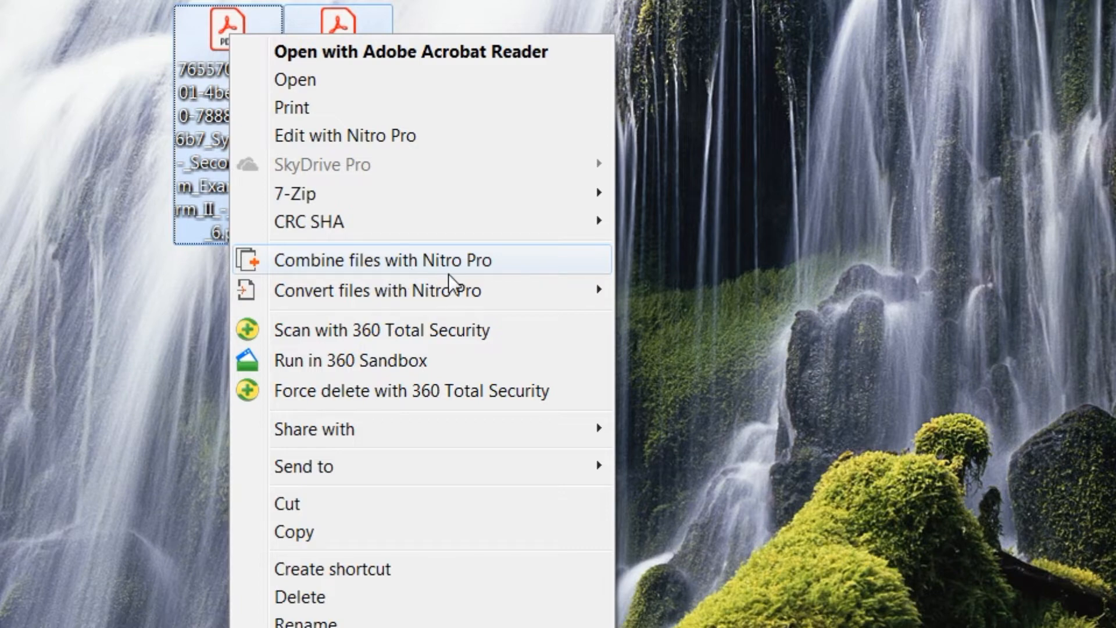
{"action": "left_click", "coordinate": [1014, 118]}
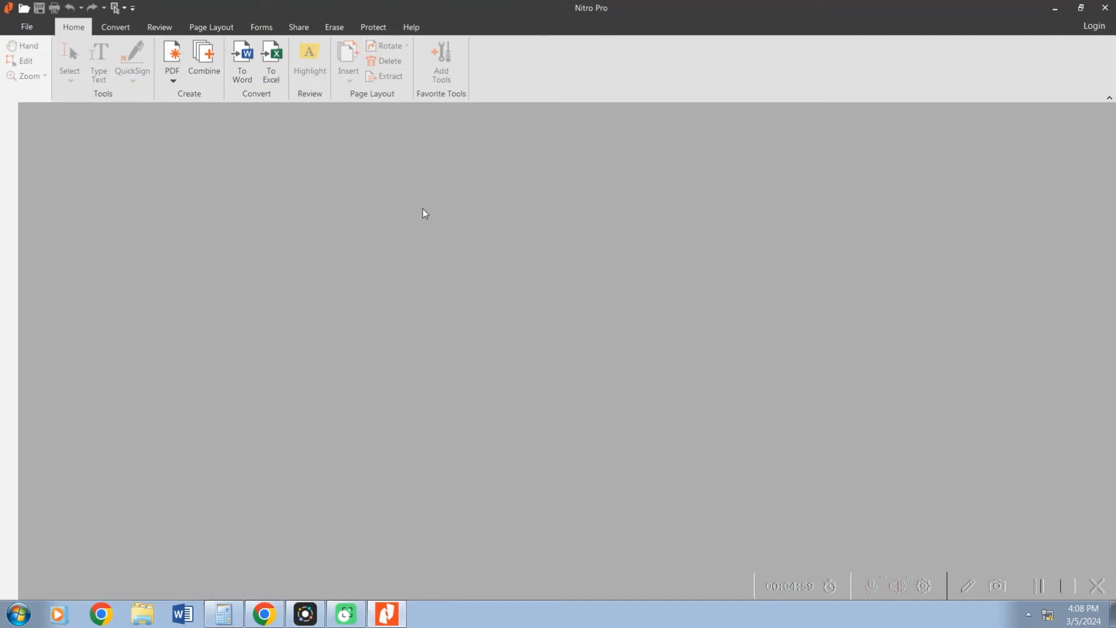
Step: Look at Nitro Pro's Combine Files dialog and browse the desktop for files to add, and close the program without combining anything
{"action": "left_click", "coordinate": [205, 69]}
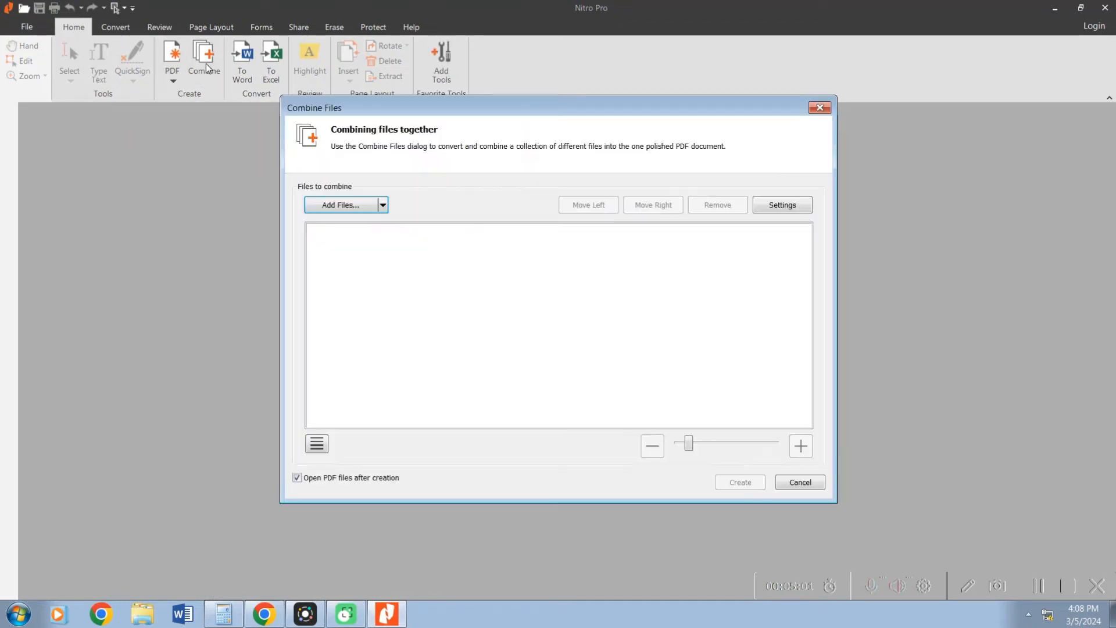
{"action": "left_click", "coordinate": [361, 212]}
{"action": "left_click", "coordinate": [337, 212]}
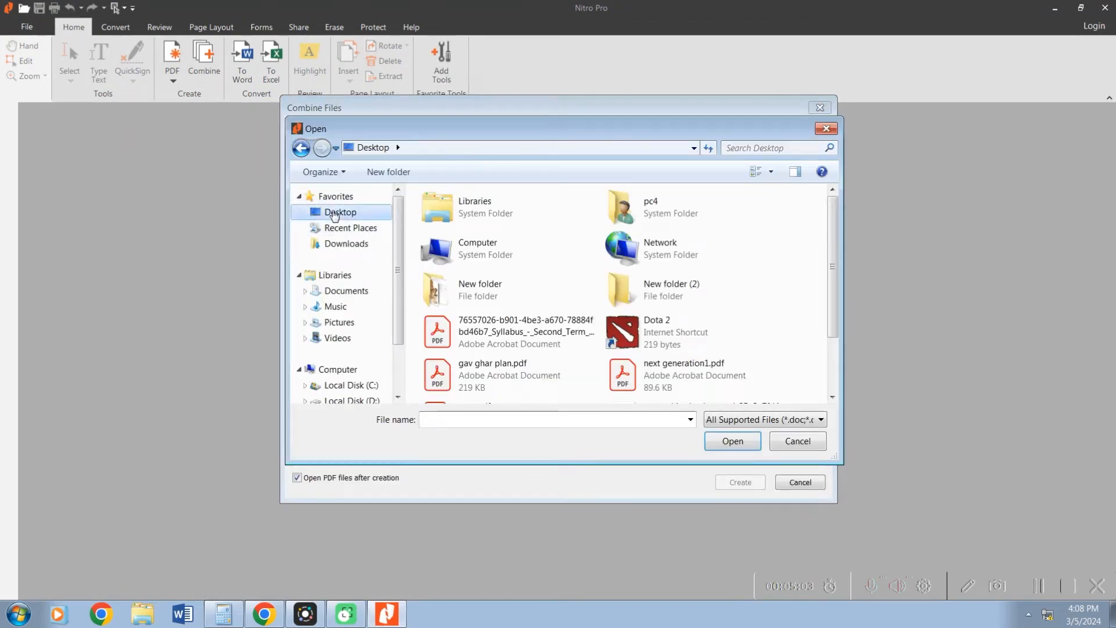
{"action": "left_click", "coordinate": [798, 441]}
{"action": "left_click", "coordinate": [801, 483]}
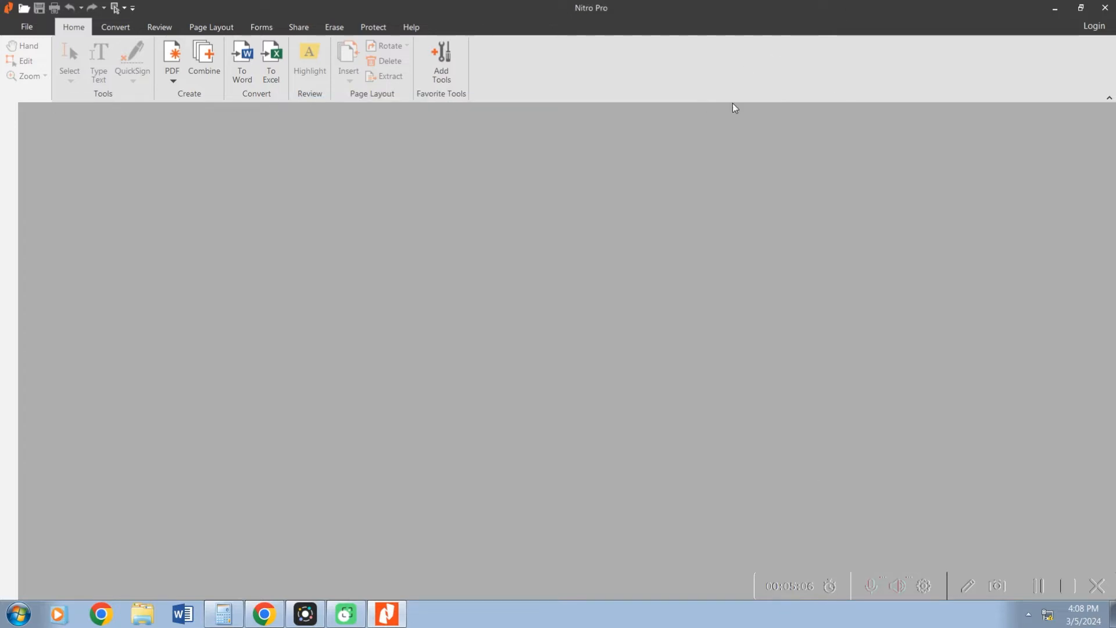
{"action": "left_click", "coordinate": [1104, 8]}
Step: Load the syllabus PDF and gav ghar plan.pdf together from the desktop into Nitro Pro's Combine Files dialog
{"action": "left_click", "coordinate": [318, 209]}
{"action": "left_click", "coordinate": [359, 214], "text": "ctrl"}
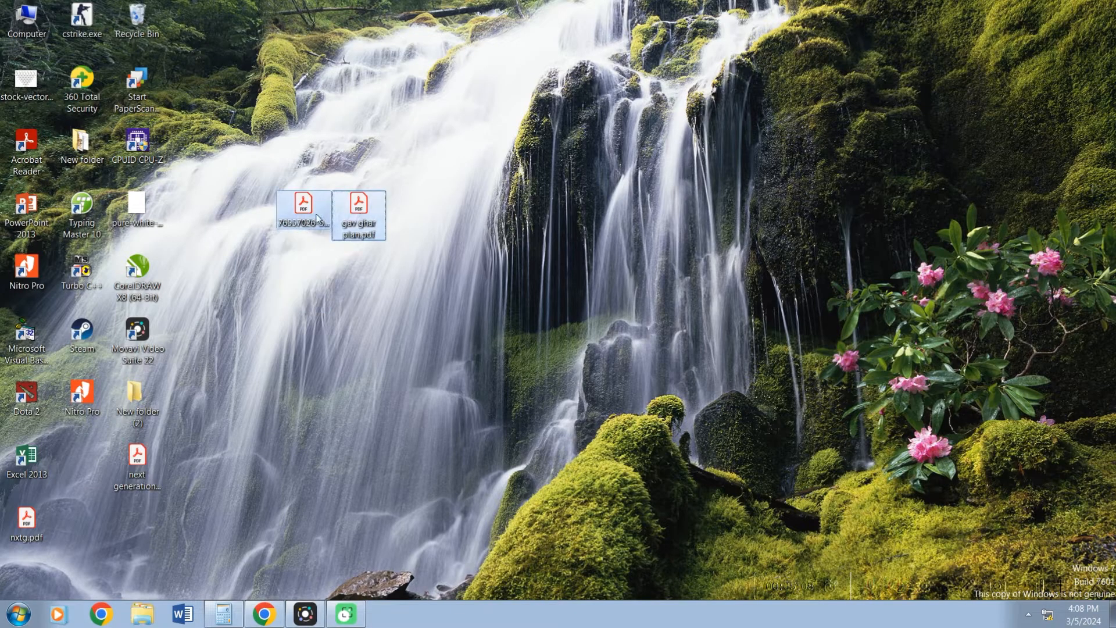
{"action": "right_click", "coordinate": [301, 209]}
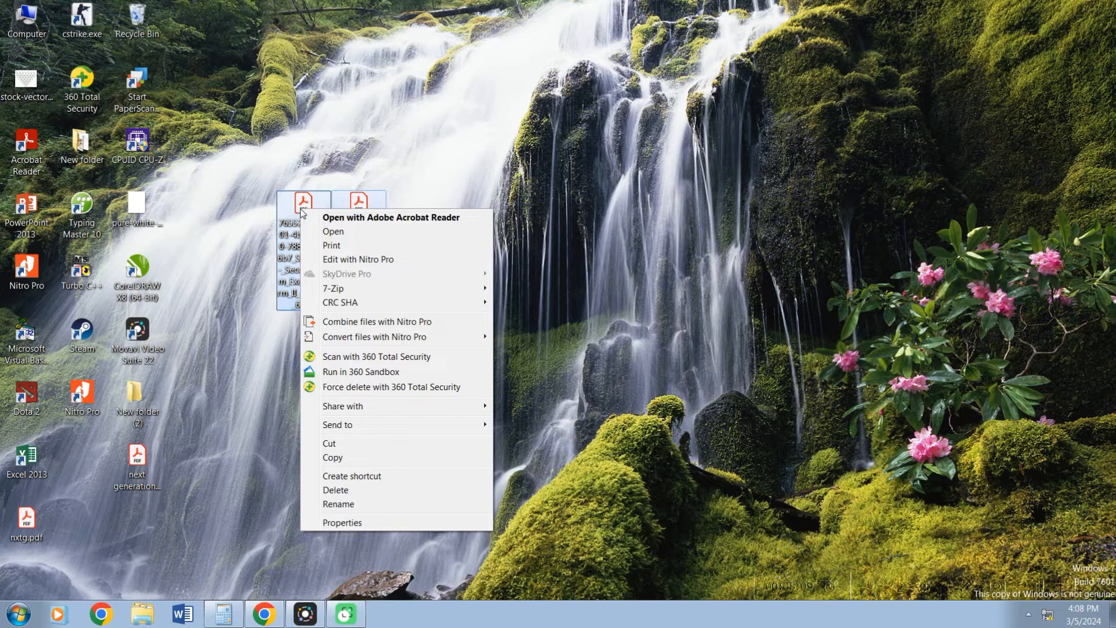
{"action": "left_click", "coordinate": [419, 324]}
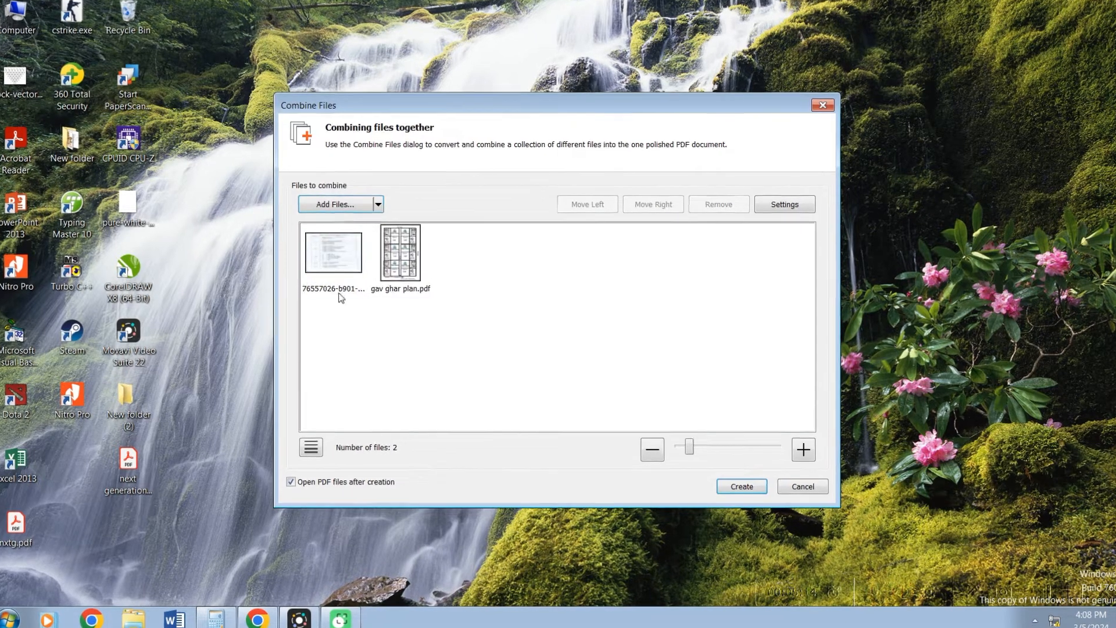
Step: Reorder the files to combine so that gav ghar plan.pdf comes before the syllabus PDF
{"action": "left_click", "coordinate": [336, 268]}
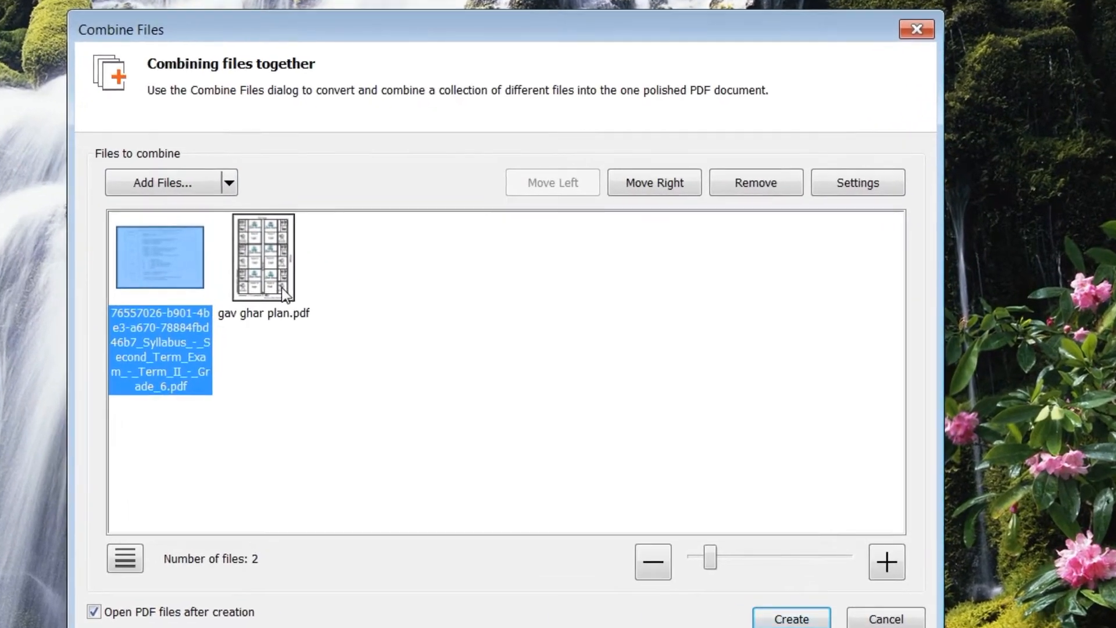
{"action": "left_click", "coordinate": [345, 277]}
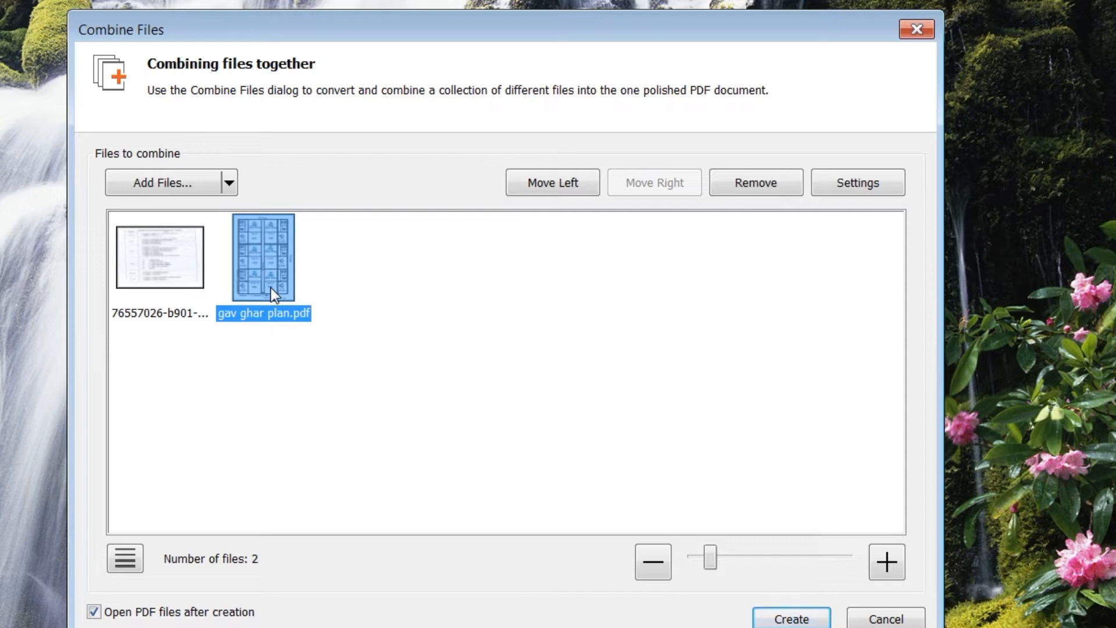
{"action": "left_click_drag", "start_coordinate": [273, 288], "coordinate": [144, 280]}
{"action": "left_click", "coordinate": [256, 396]}
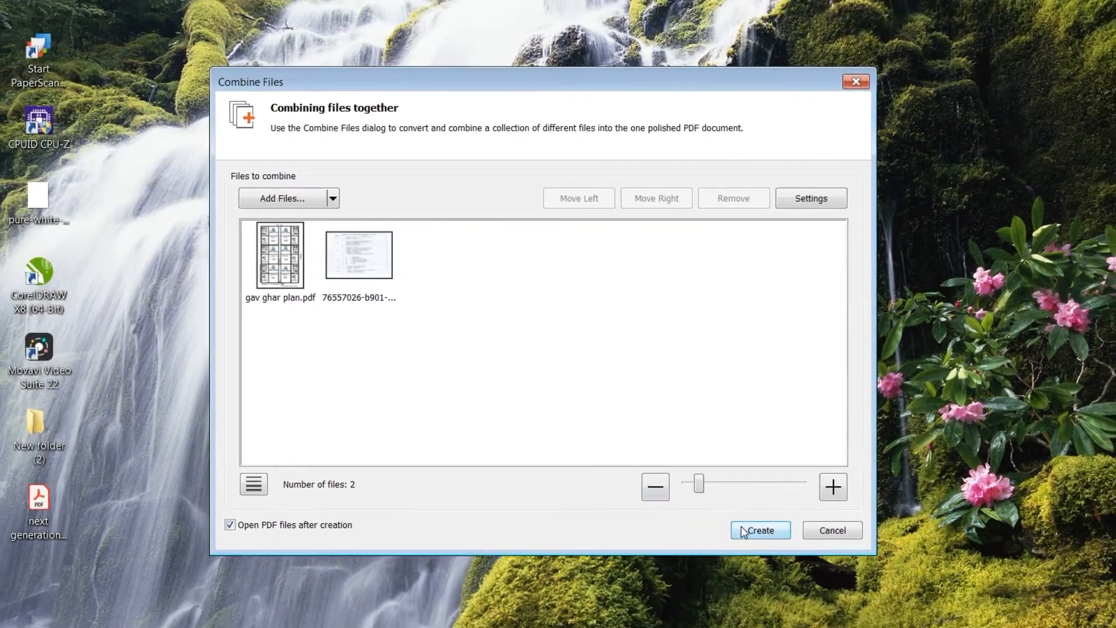
Step: Create the combined PDF and save it on the desktop under the name xyz
{"action": "left_click", "coordinate": [747, 530]}
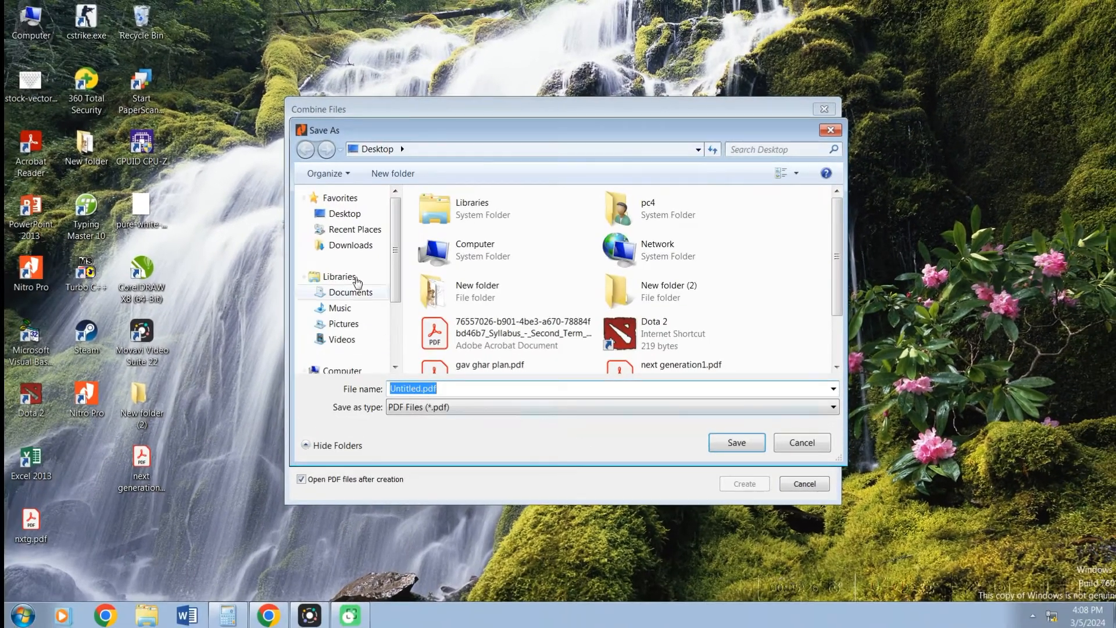
{"action": "left_click", "coordinate": [456, 386]}
{"action": "double_click", "coordinate": [456, 386]}
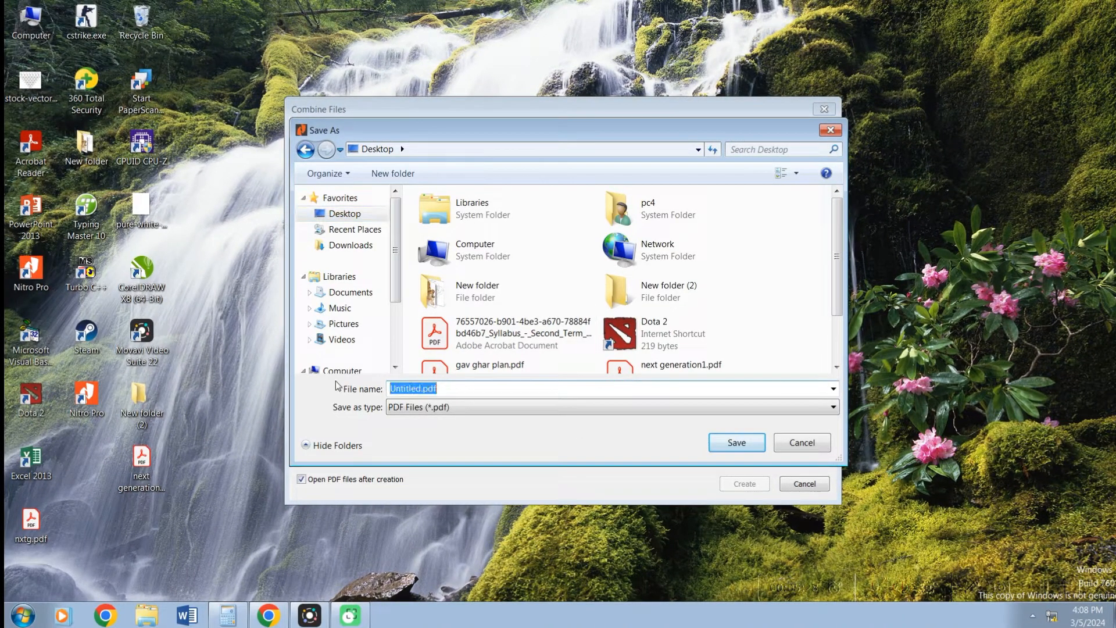
{"action": "type", "text": "xyz"}
{"action": "left_click", "coordinate": [718, 449]}
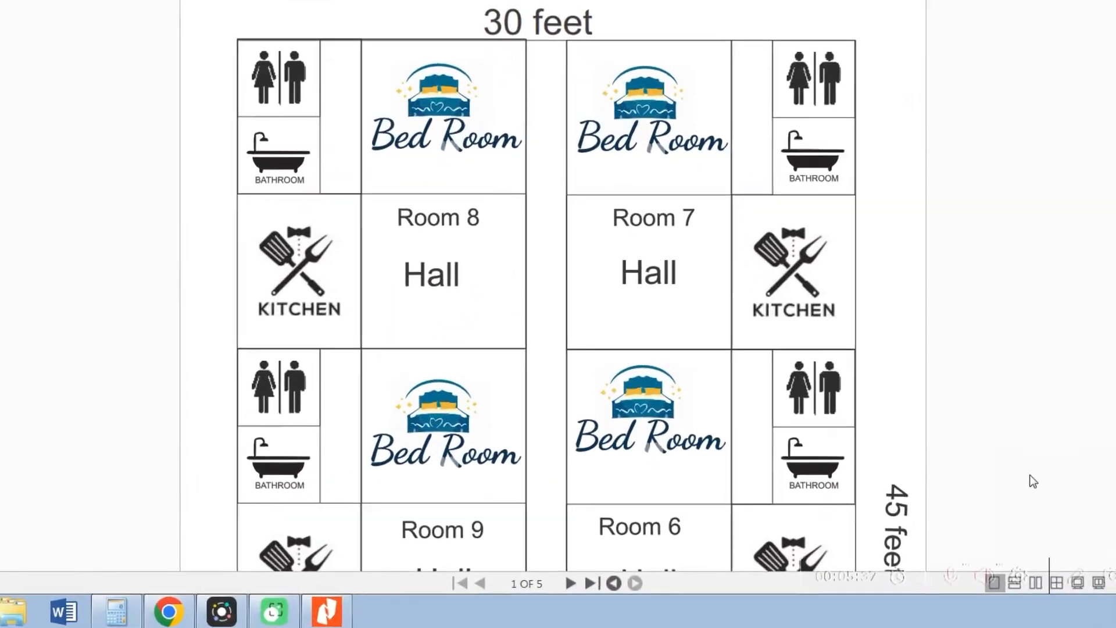
Step: Look through the combined xyz.pdf from the floor plan pages to the last syllabus page
{"action": "mouse_move", "coordinate": [445, 517]}
{"action": "left_mouse_down"}
{"action": "mouse_move", "coordinate": [514, 605]}
{"action": "mouse_move", "coordinate": [446, 495]}
{"action": "left_mouse_up"}
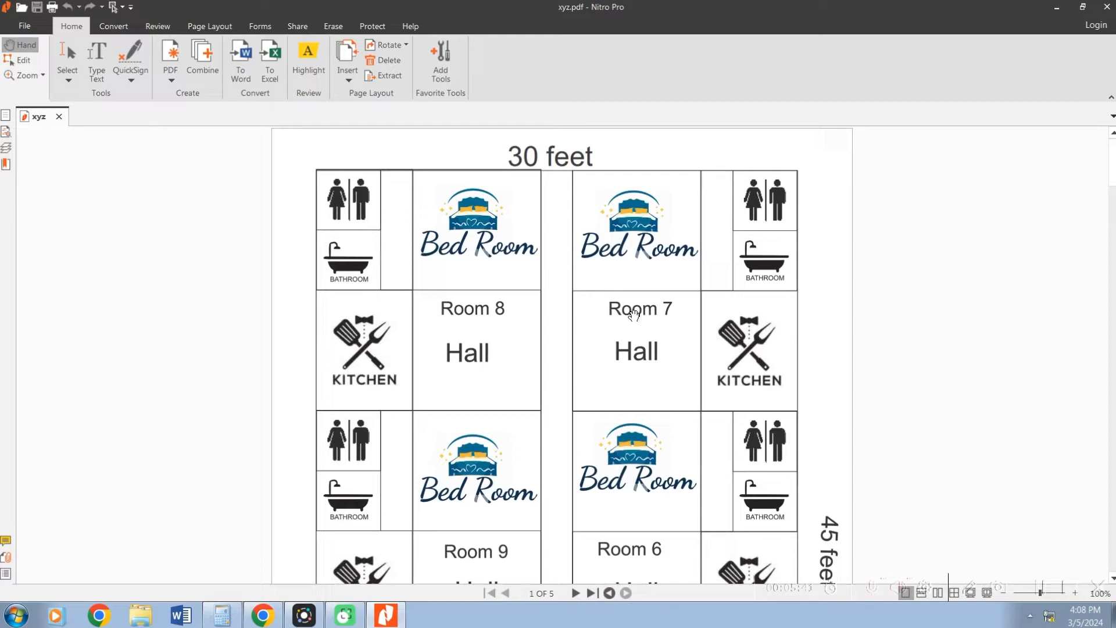
{"action": "scroll", "coordinate": [634, 315], "scroll_direction": "down", "scroll_amount": 15}
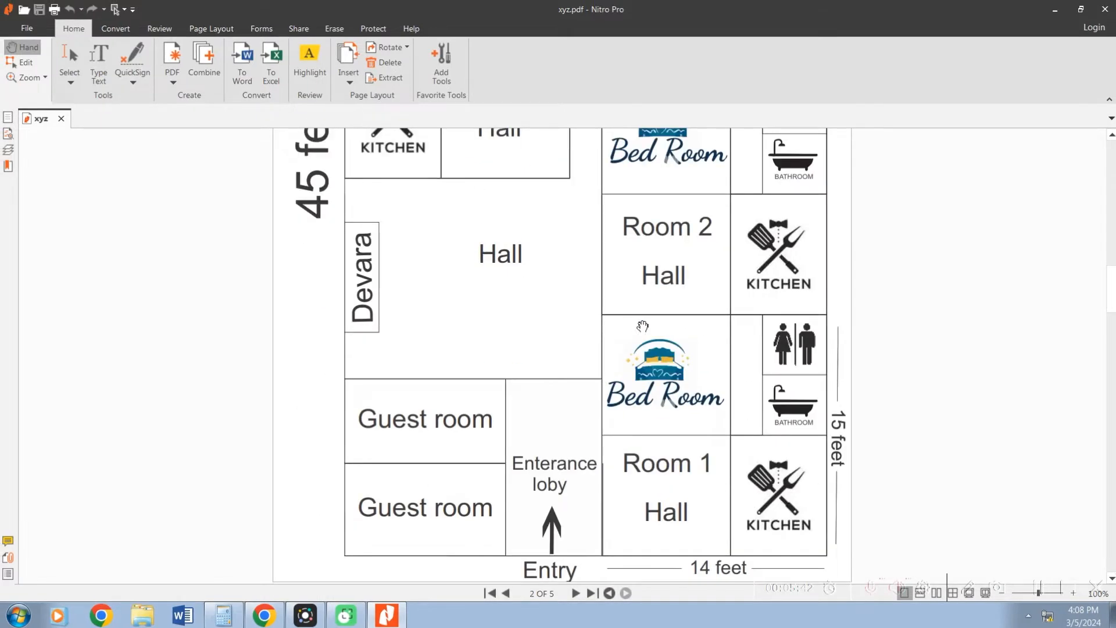
{"action": "scroll", "coordinate": [643, 326], "scroll_direction": "down", "scroll_amount": 15}
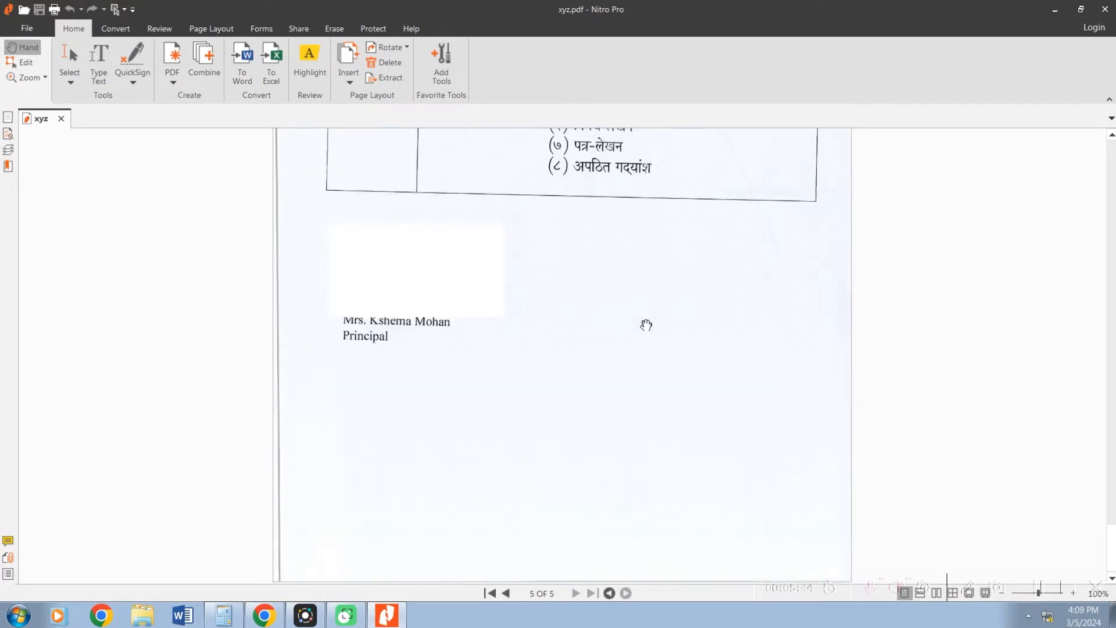
{"action": "scroll", "coordinate": [644, 325], "scroll_direction": "up", "scroll_amount": 15}
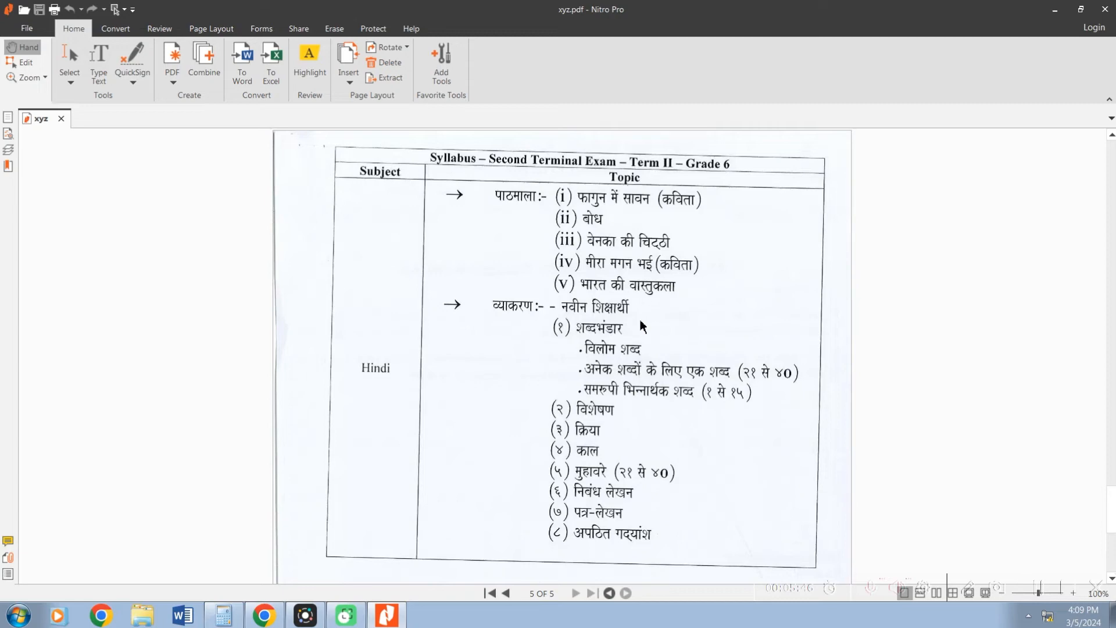
{"action": "scroll", "coordinate": [589, 328], "scroll_direction": "up", "scroll_amount": 10}
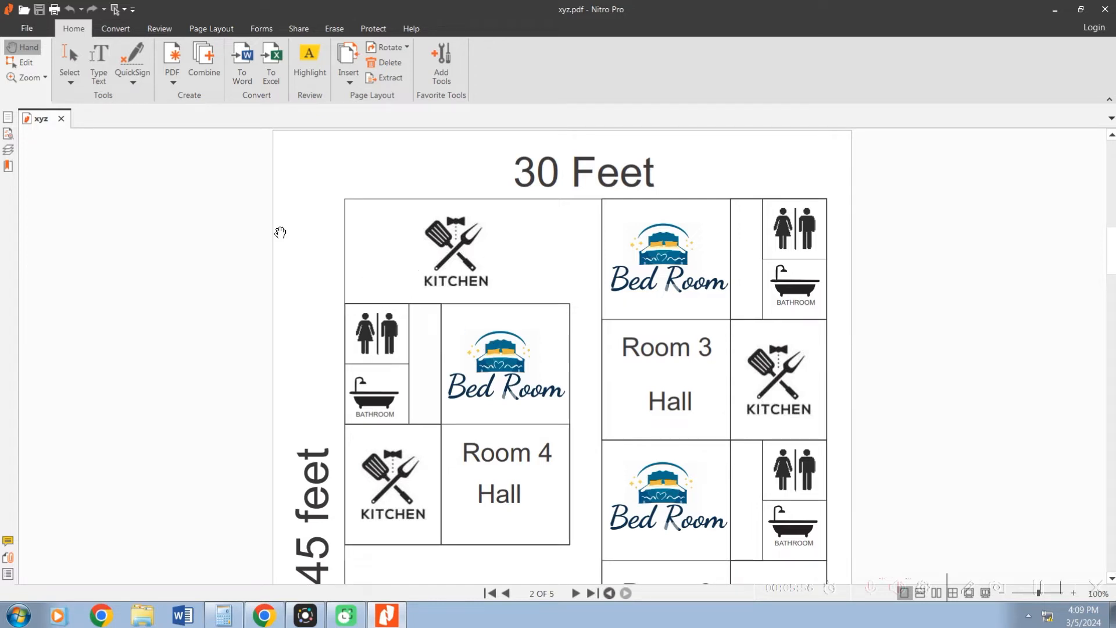
{"action": "left_click", "coordinate": [221, 32]}
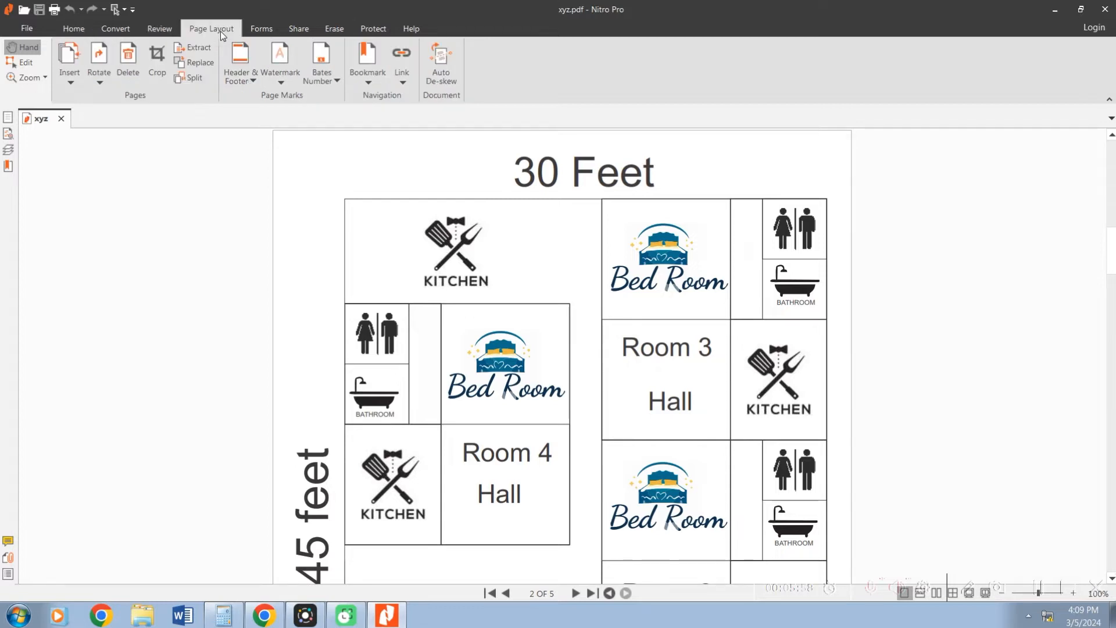
{"action": "left_click", "coordinate": [68, 80]}
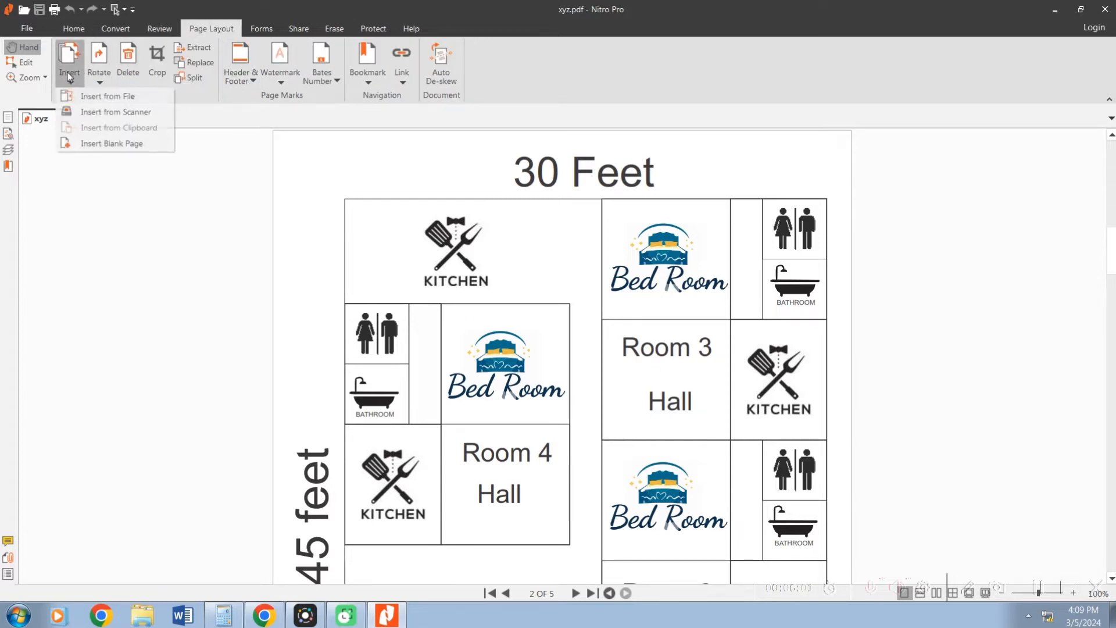
{"action": "left_click", "coordinate": [95, 97]}
{"action": "left_click", "coordinate": [333, 210]}
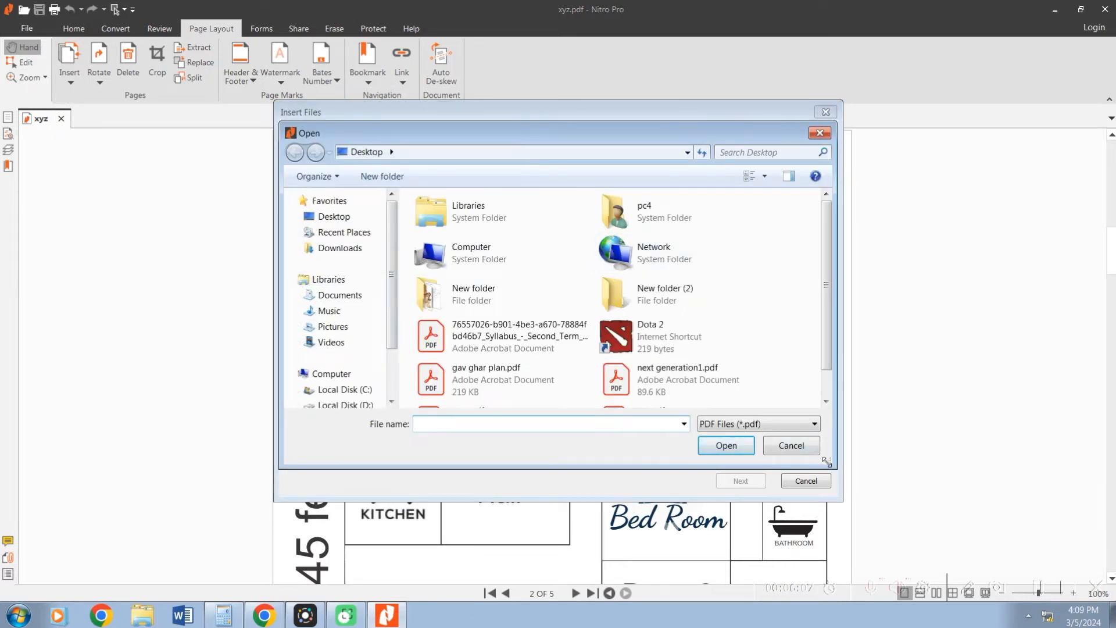
{"action": "left_click", "coordinate": [794, 447]}
{"action": "left_click", "coordinate": [806, 481]}
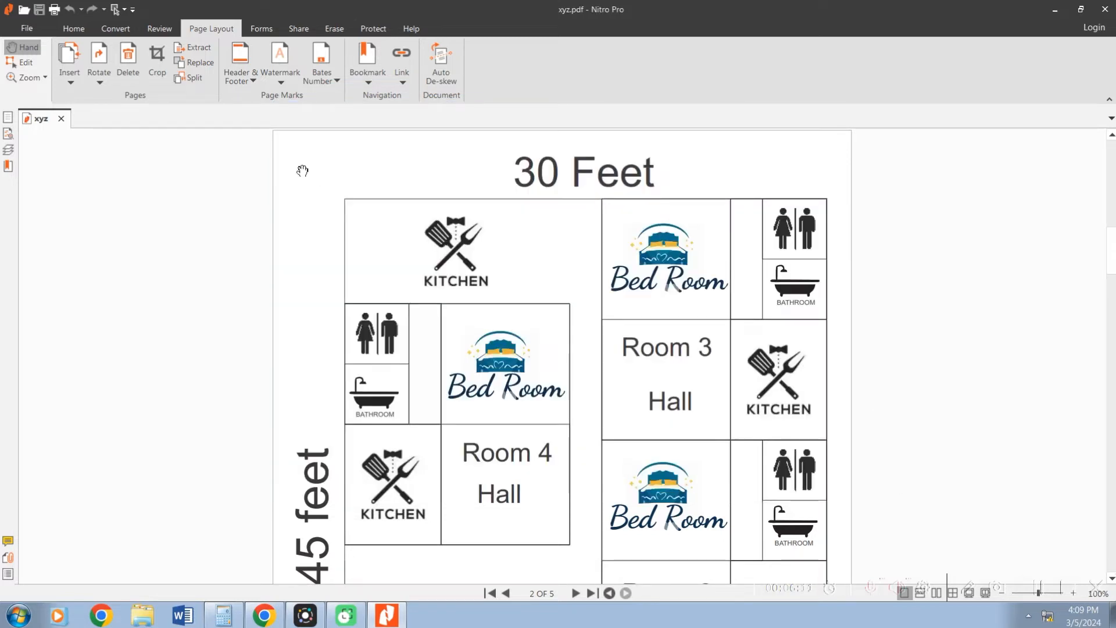
Step: White out the principal's name and title beneath the blank signature area on the last page of xyz.pdf
{"action": "scroll", "coordinate": [441, 226], "scroll_direction": "down", "scroll_amount": 5}
{"action": "scroll", "coordinate": [446, 225], "scroll_direction": "down", "scroll_amount": 20}
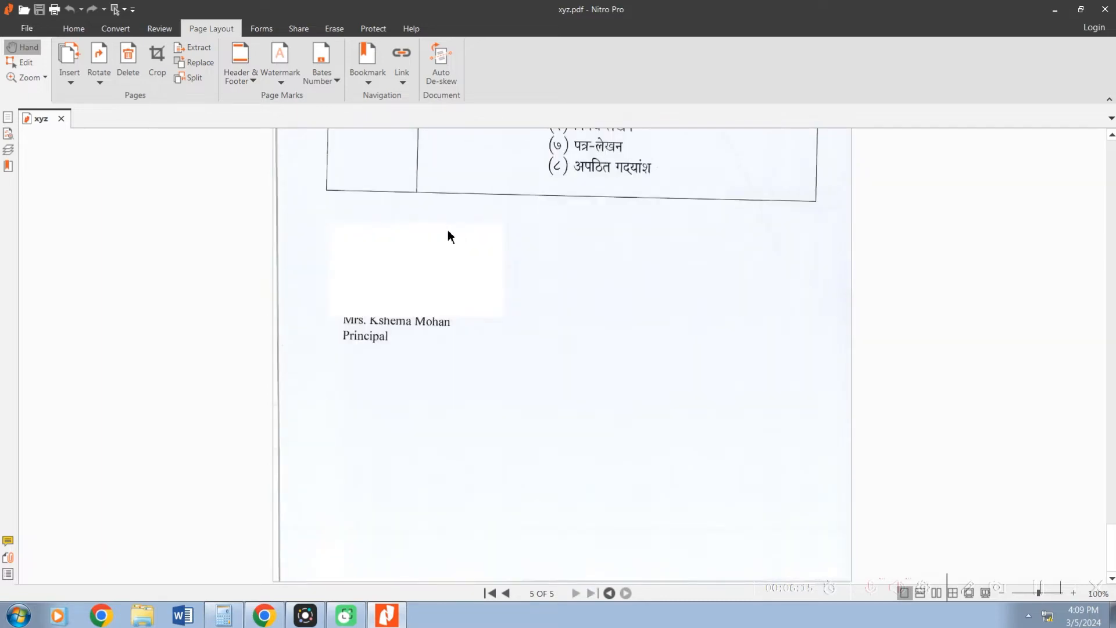
{"action": "scroll", "coordinate": [447, 235], "scroll_direction": "up", "scroll_amount": 2}
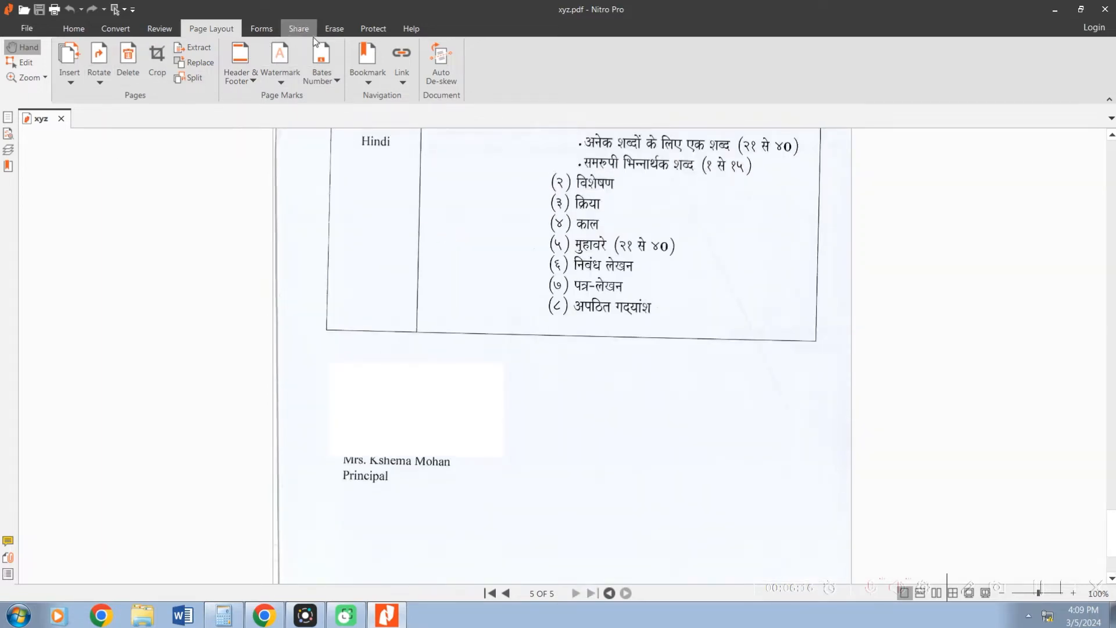
{"action": "left_click", "coordinate": [334, 28]}
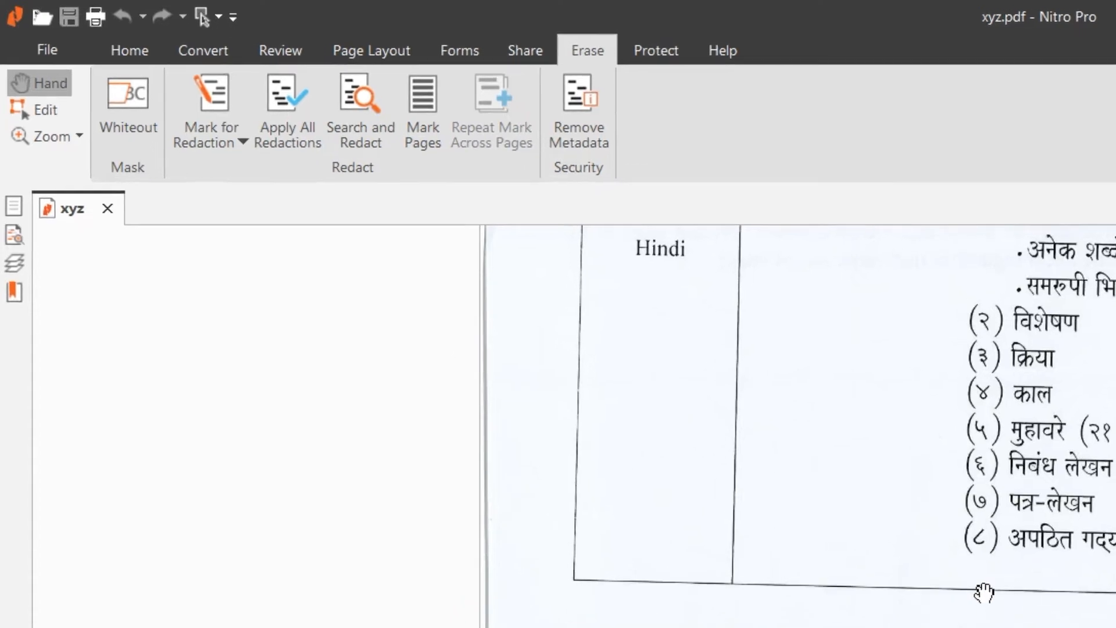
{"action": "scroll", "coordinate": [755, 378], "scroll_direction": "up", "scroll_amount": 2}
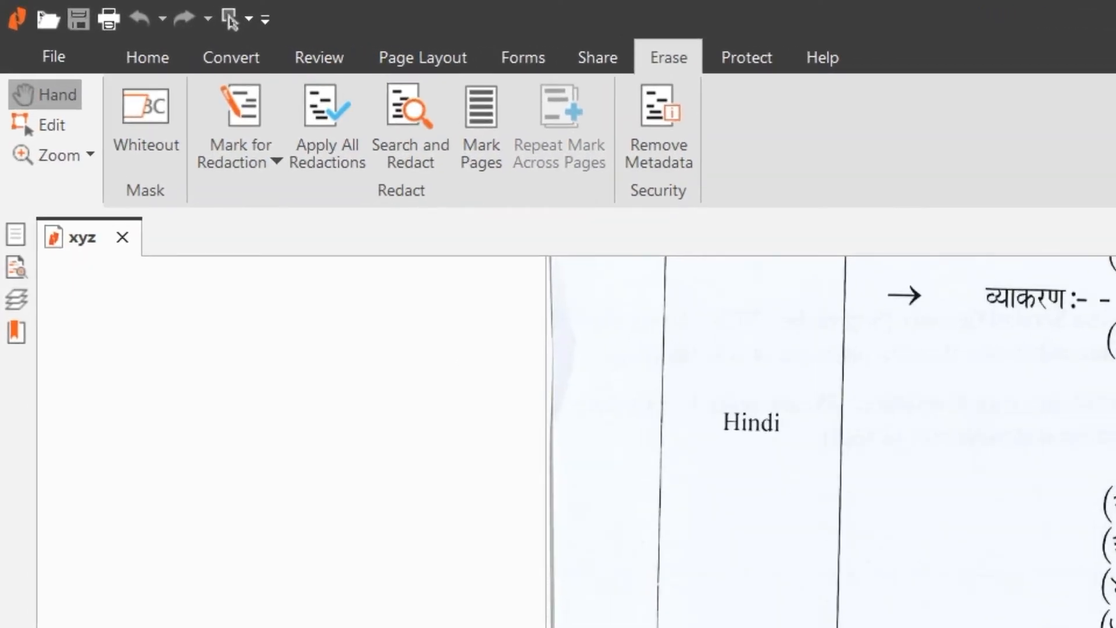
{"action": "left_click", "coordinate": [151, 130]}
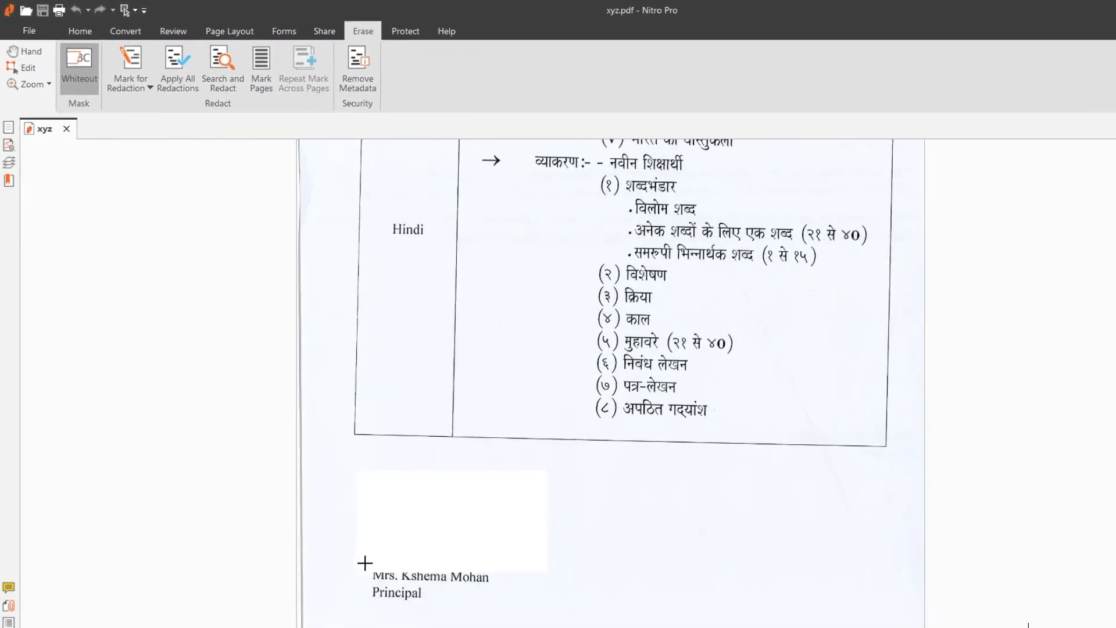
{"action": "scroll", "coordinate": [364, 563], "scroll_direction": "down", "scroll_amount": 1}
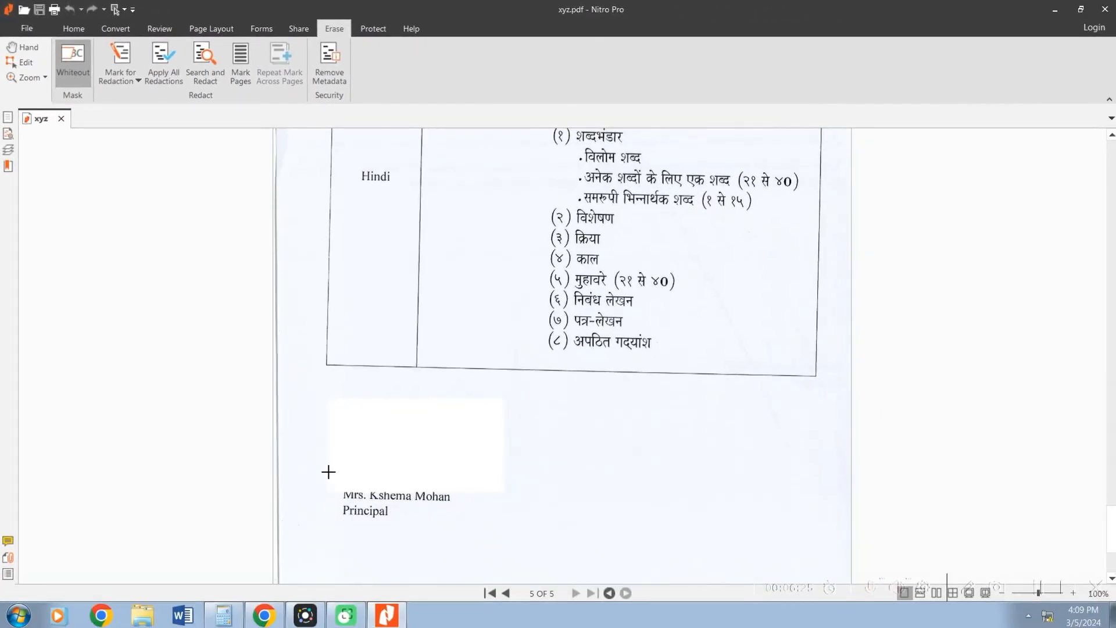
{"action": "left_click_drag", "start_coordinate": [328, 472], "coordinate": [493, 542]}
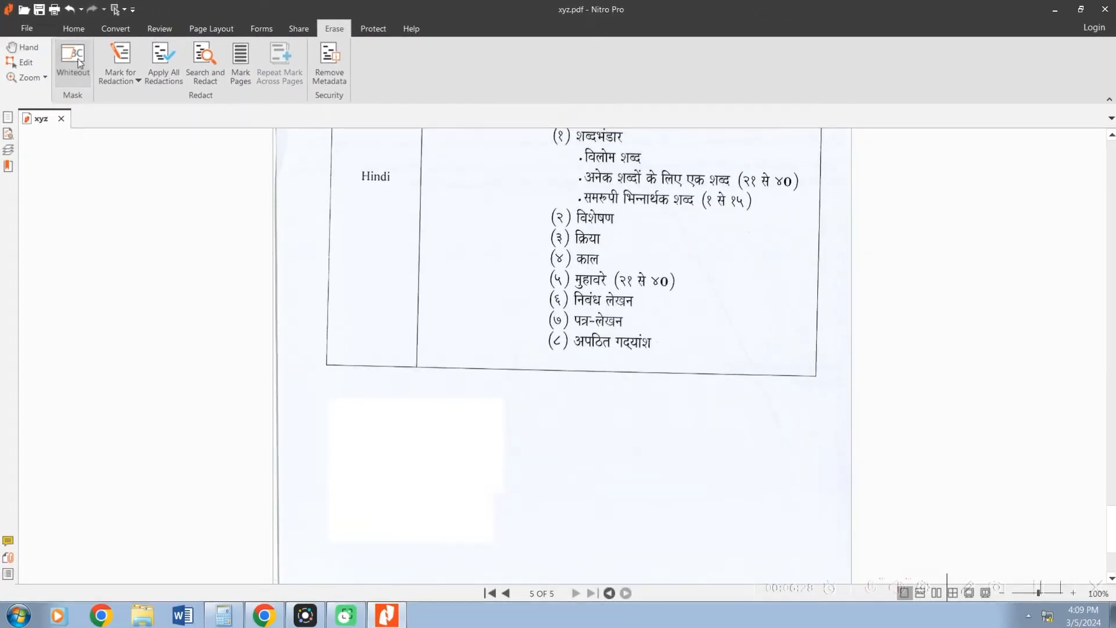
{"action": "scroll", "coordinate": [378, 416], "scroll_direction": "down", "scroll_amount": 1}
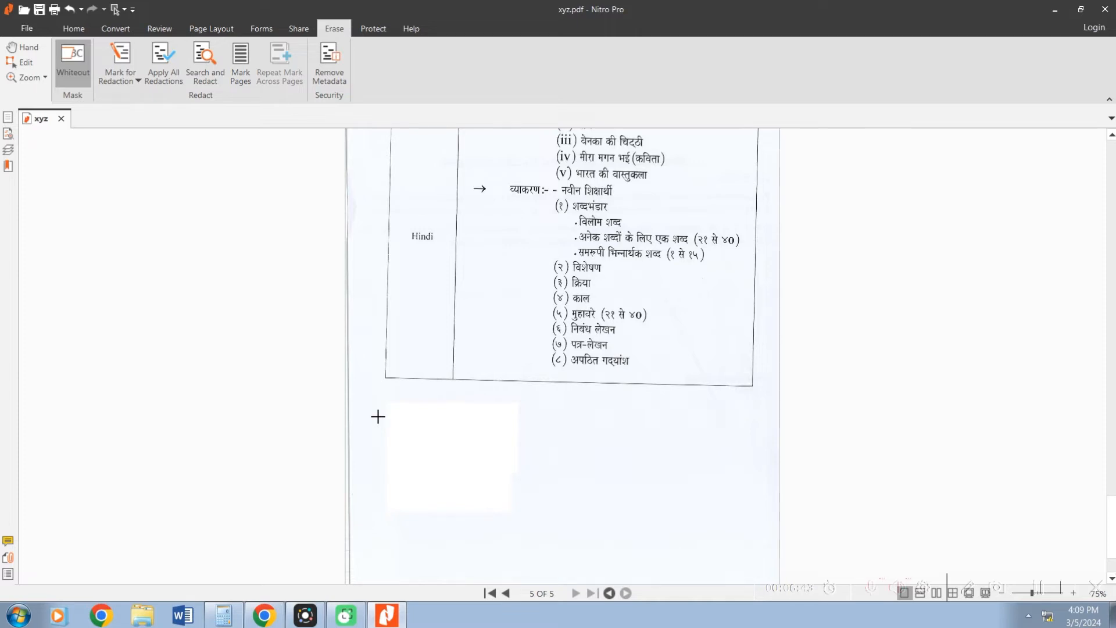
{"action": "scroll", "coordinate": [378, 417], "scroll_direction": "up", "scroll_amount": 3}
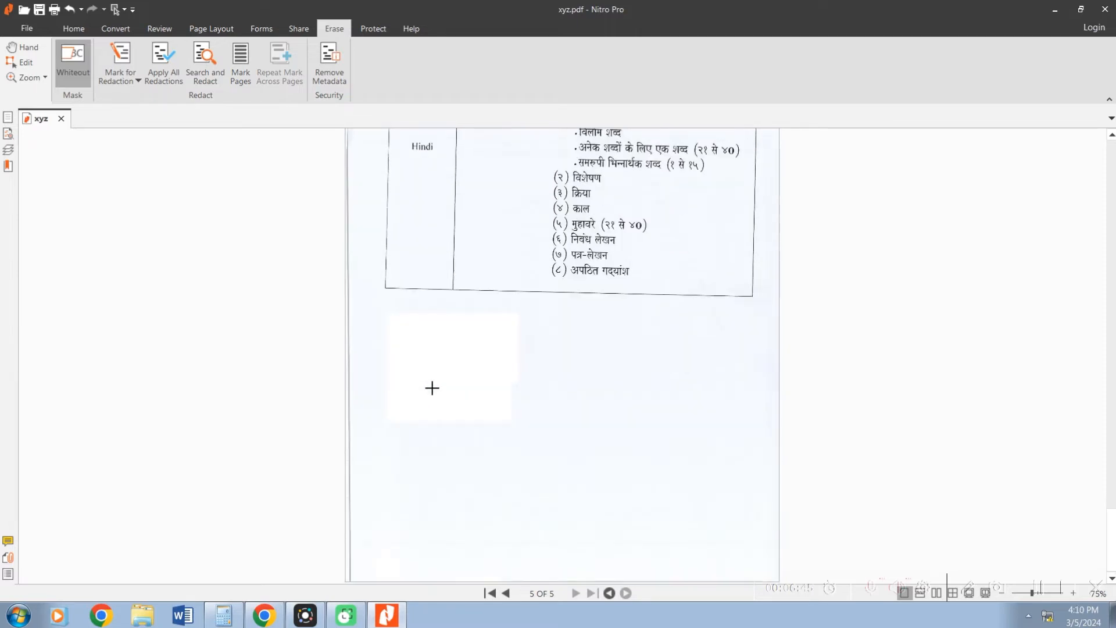
{"action": "scroll", "coordinate": [430, 386], "scroll_direction": "up", "scroll_amount": 5}
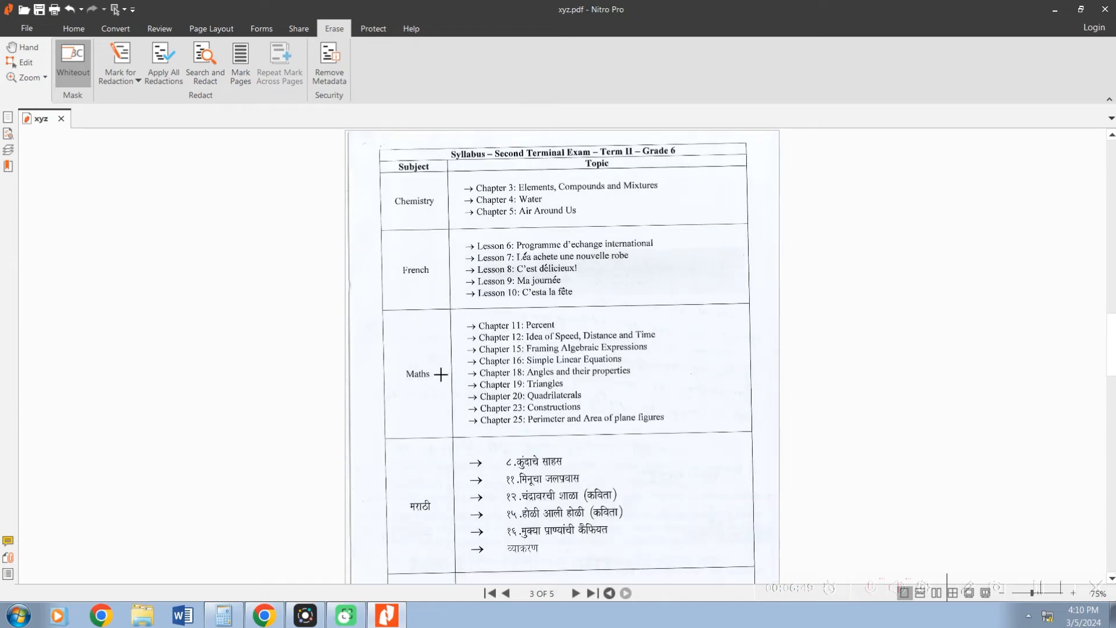
{"action": "scroll", "coordinate": [441, 375], "scroll_direction": "up", "scroll_amount": 10}
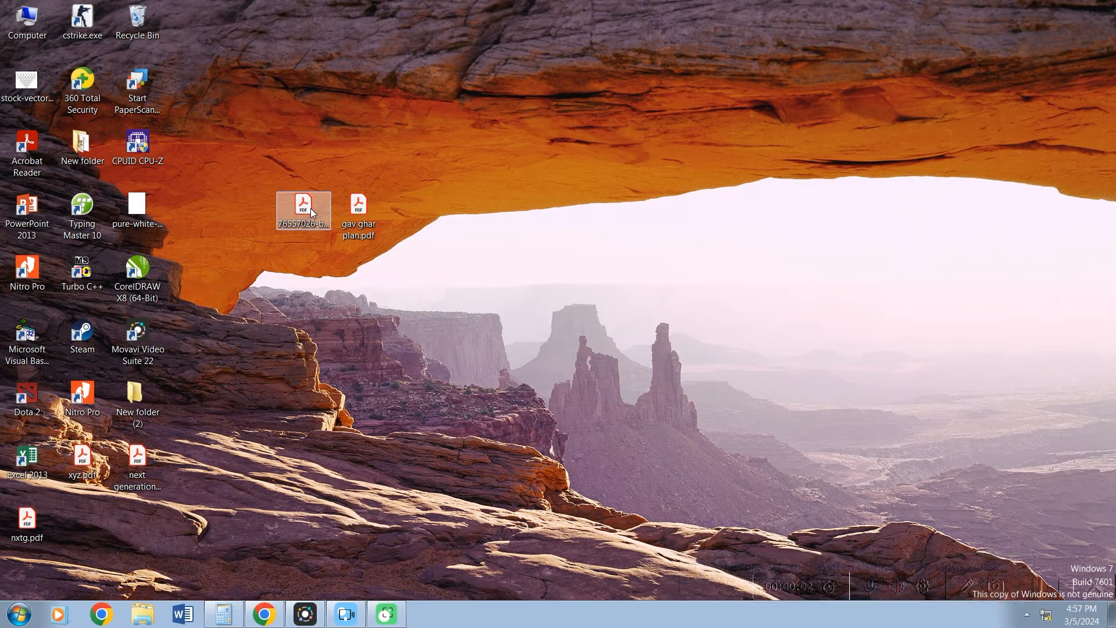
Step: Open the syllabus PDF from the desktop with Nitro Pro
{"action": "right_click", "coordinate": [311, 209]}
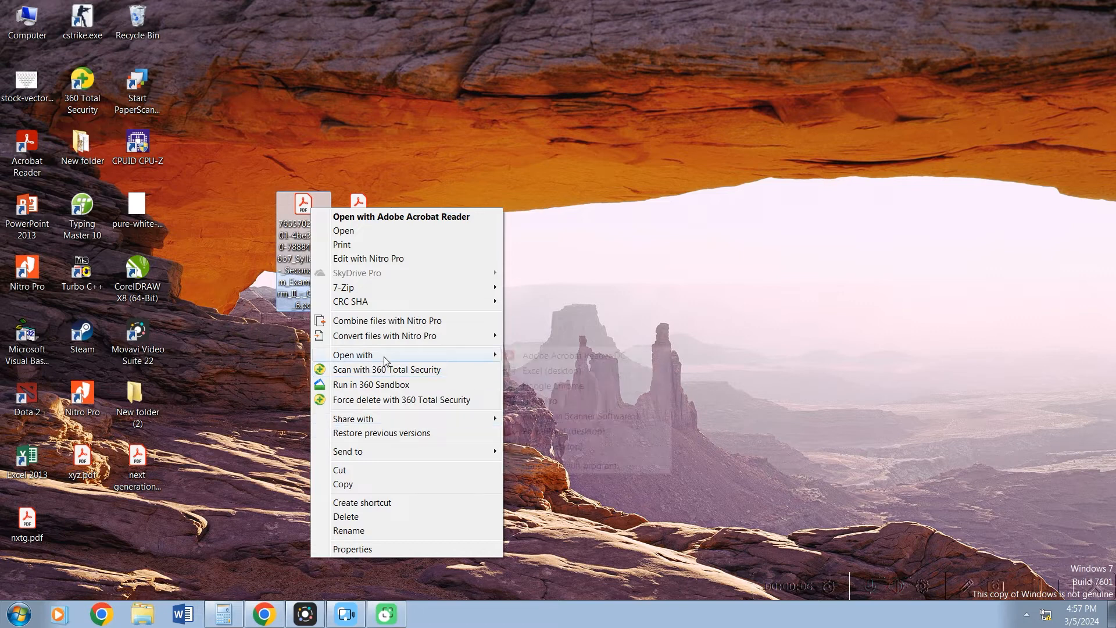
{"action": "left_click", "coordinate": [324, 95]}
{"action": "right_click", "coordinate": [291, 223]}
{"action": "mouse_move", "coordinate": [360, 367]}
{"action": "left_click", "coordinate": [521, 414]}
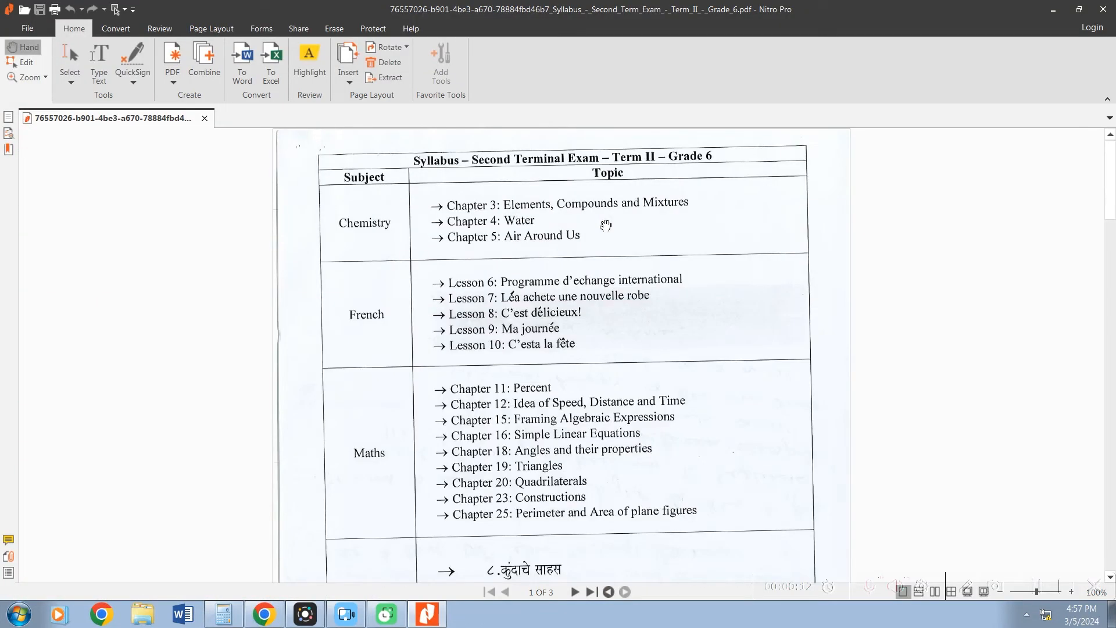
Step: Choose gav ghar plan.pdf from the desktop as the file to insert into the syllabus PDF and proceed to the page options
{"action": "left_click", "coordinate": [211, 28]}
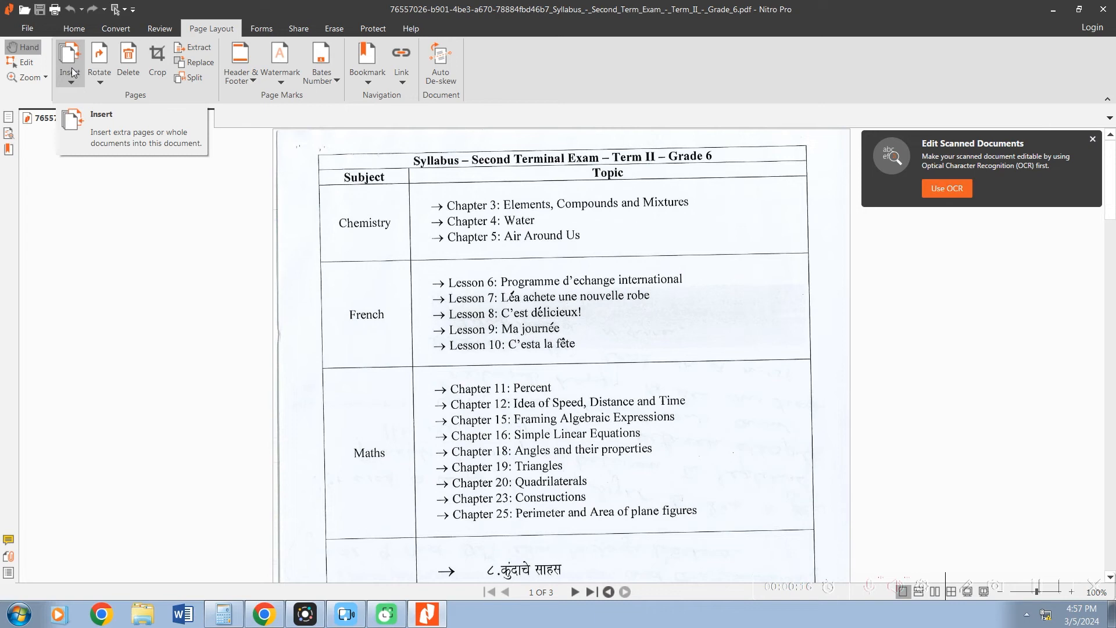
{"action": "left_click", "coordinate": [74, 72]}
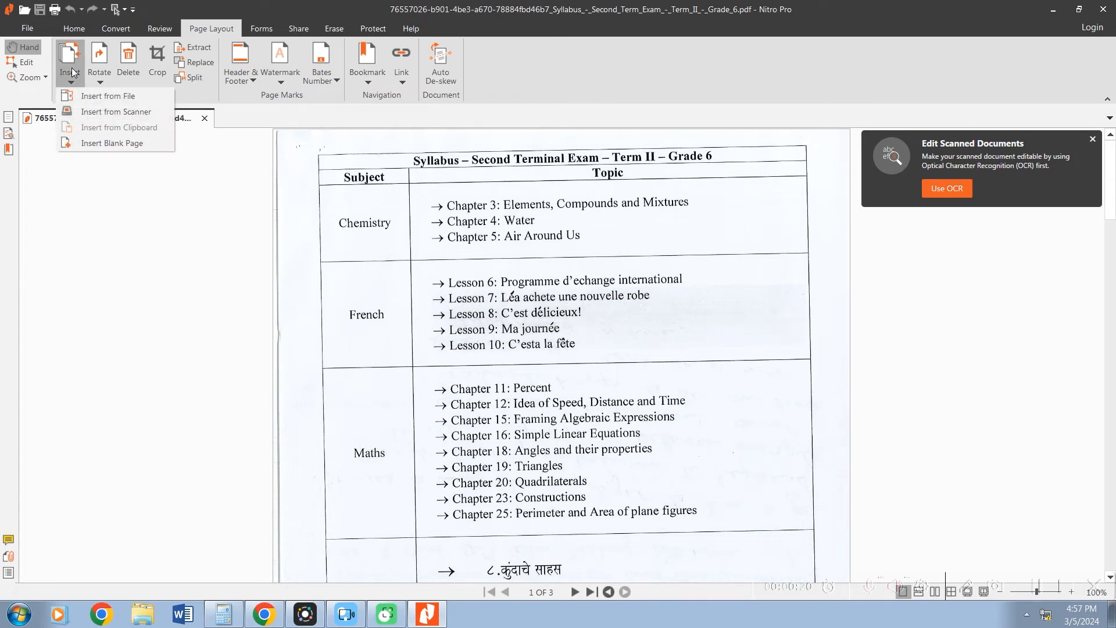
{"action": "left_click", "coordinate": [110, 97]}
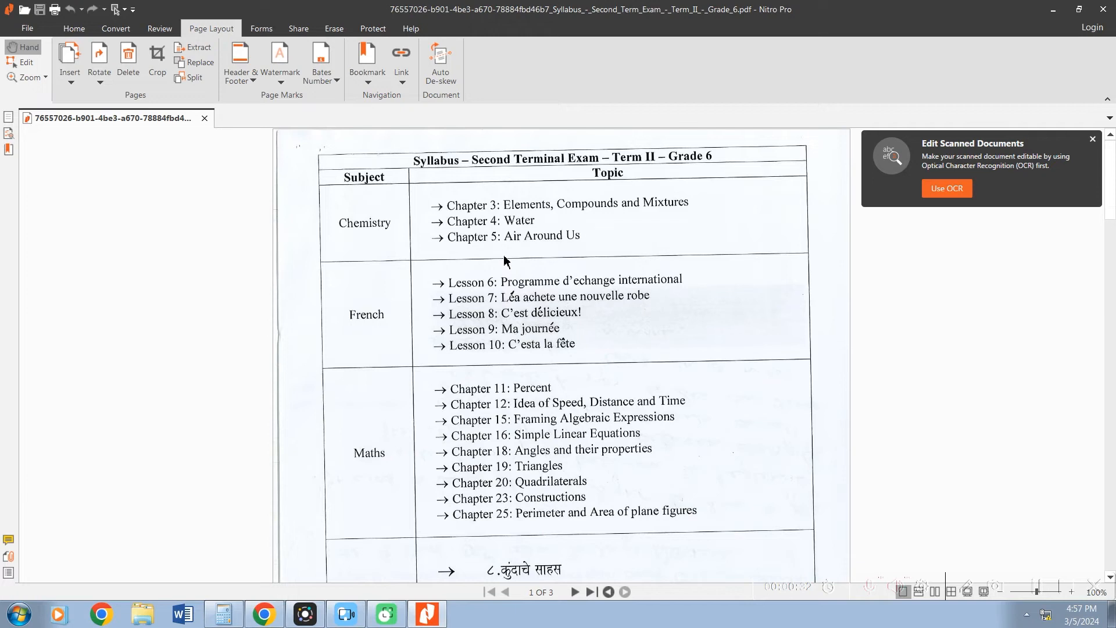
{"action": "scroll", "coordinate": [504, 259], "scroll_direction": "down", "scroll_amount": 5}
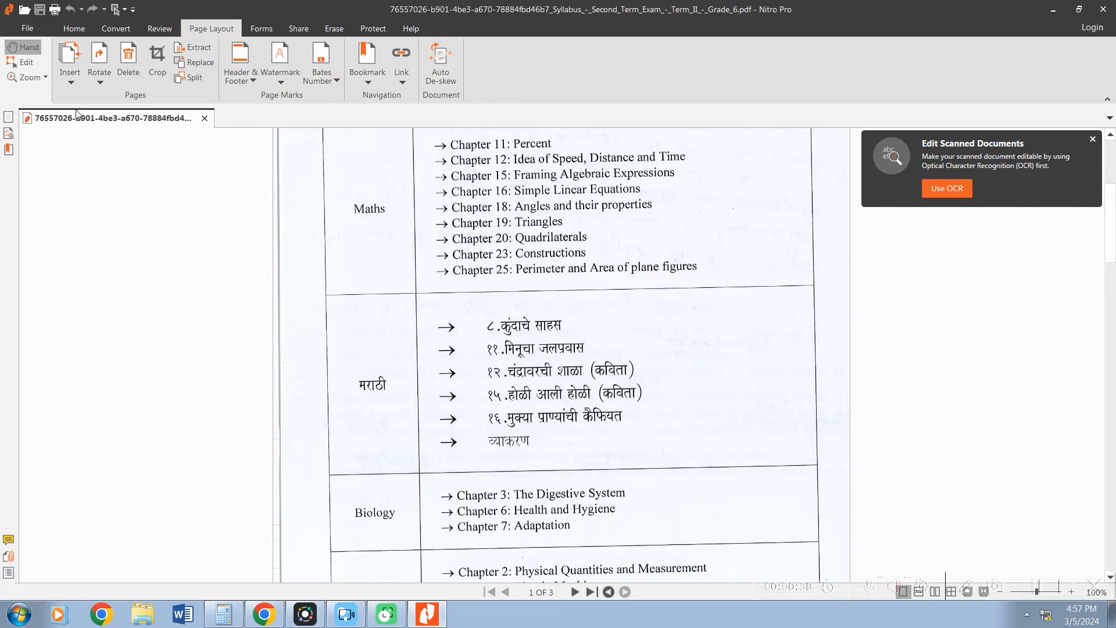
{"action": "left_click", "coordinate": [71, 74]}
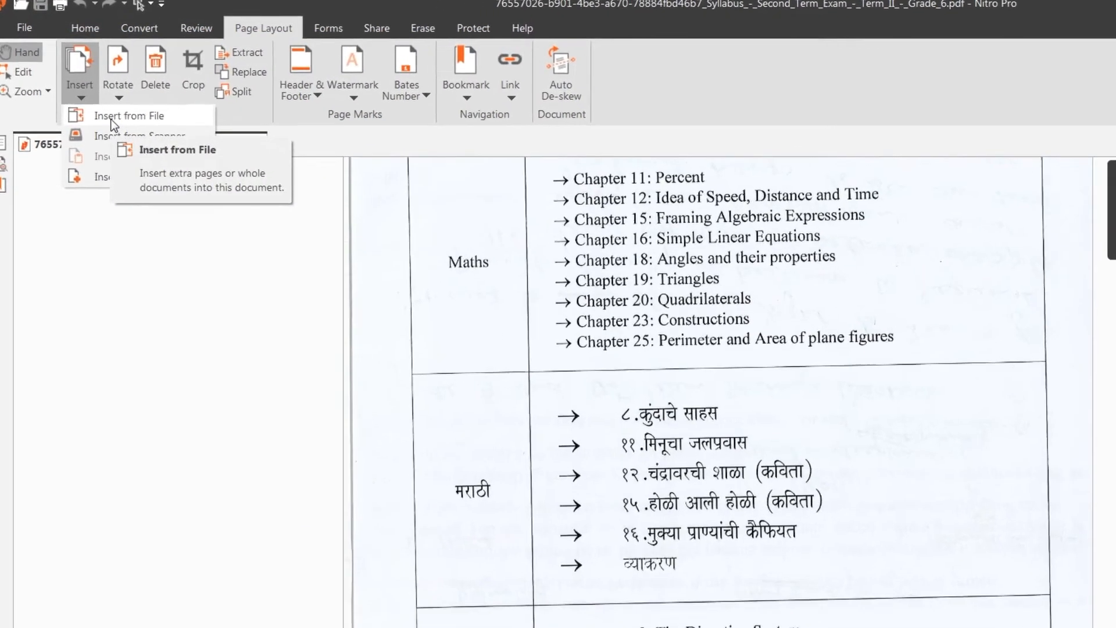
{"action": "left_click", "coordinate": [98, 99]}
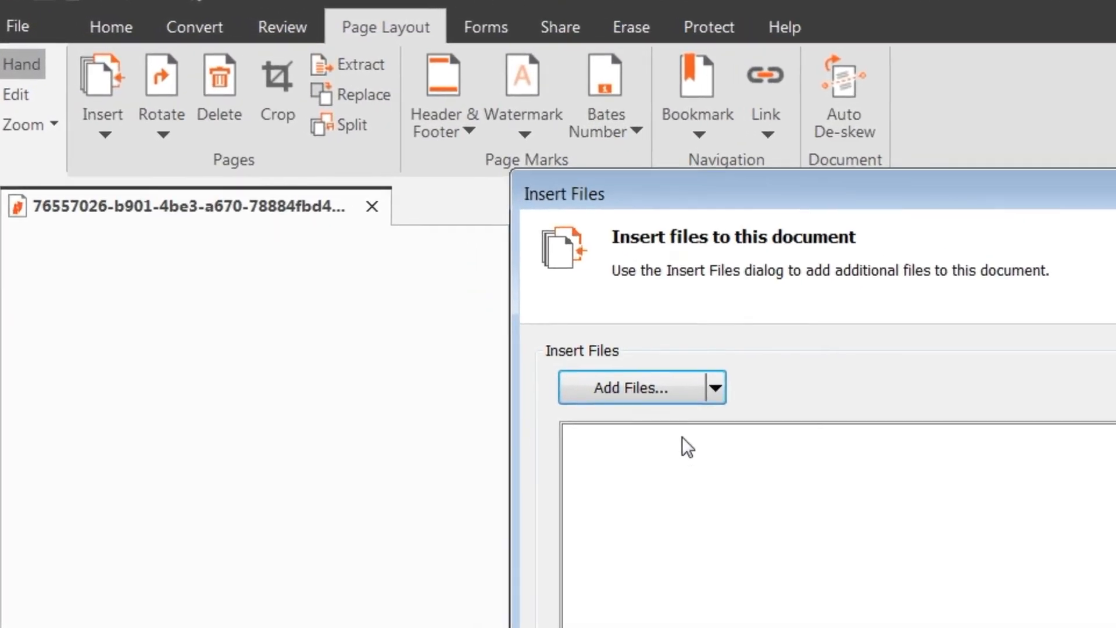
{"action": "left_click", "coordinate": [631, 395]}
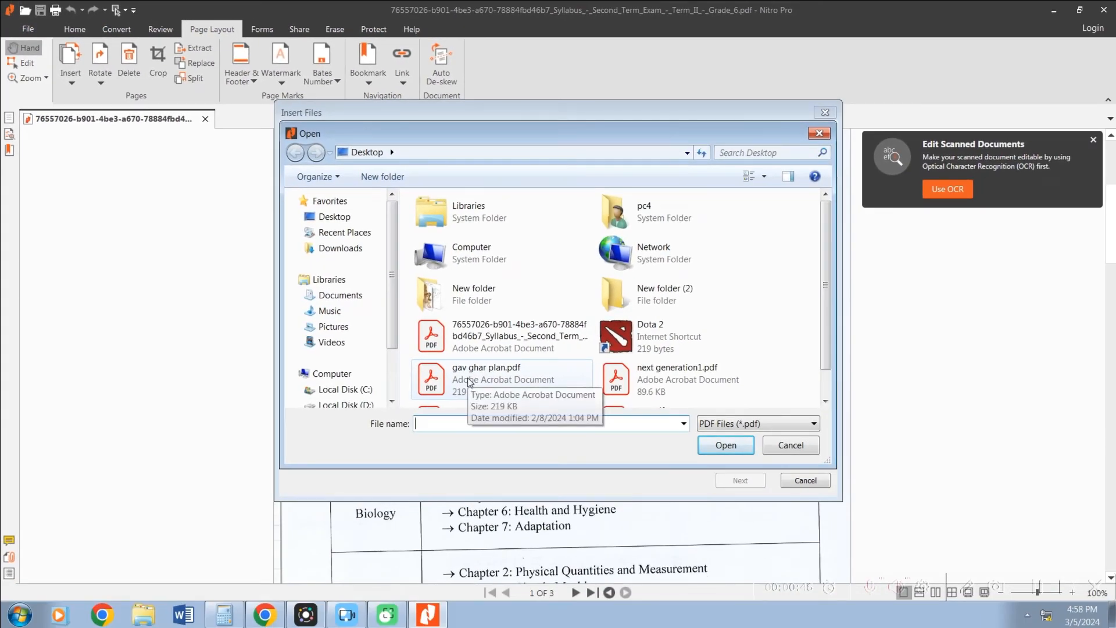
{"action": "double_click", "coordinate": [470, 382]}
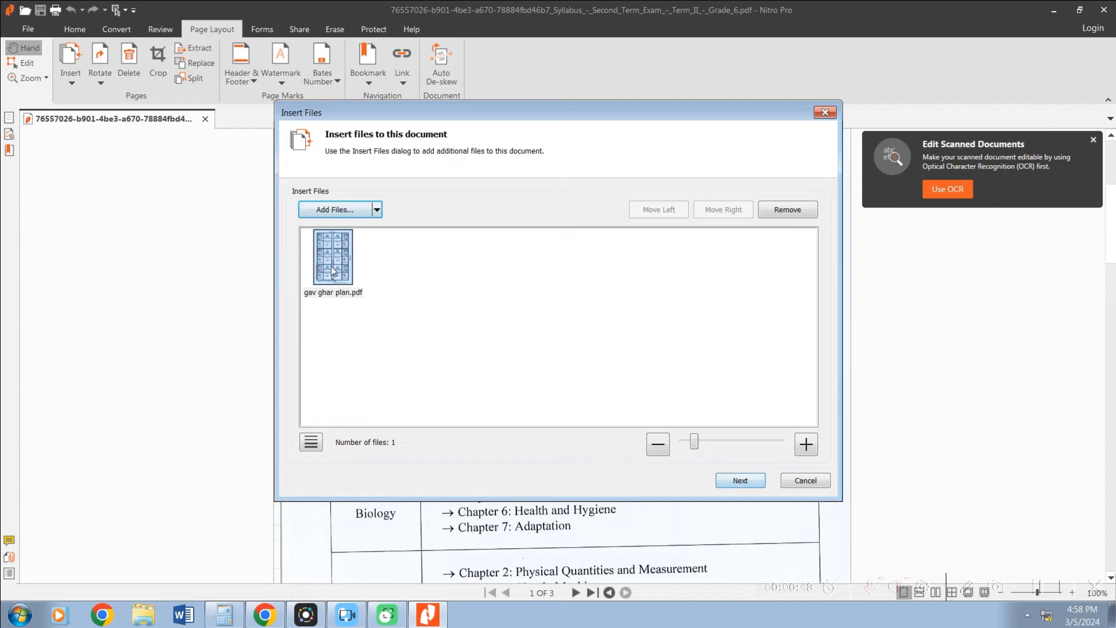
{"action": "left_click", "coordinate": [729, 485]}
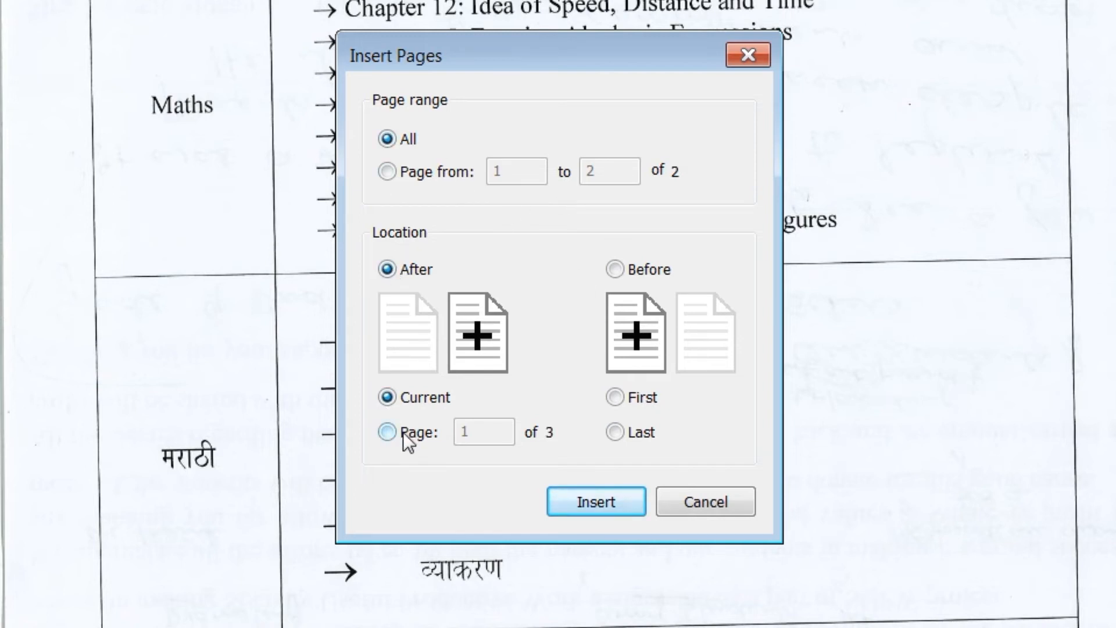
Step: Insert all pages of the floor plan file after page 1 of the syllabus PDF
{"action": "left_click", "coordinate": [388, 434]}
{"action": "left_click_drag", "start_coordinate": [478, 431], "coordinate": [441, 435]}
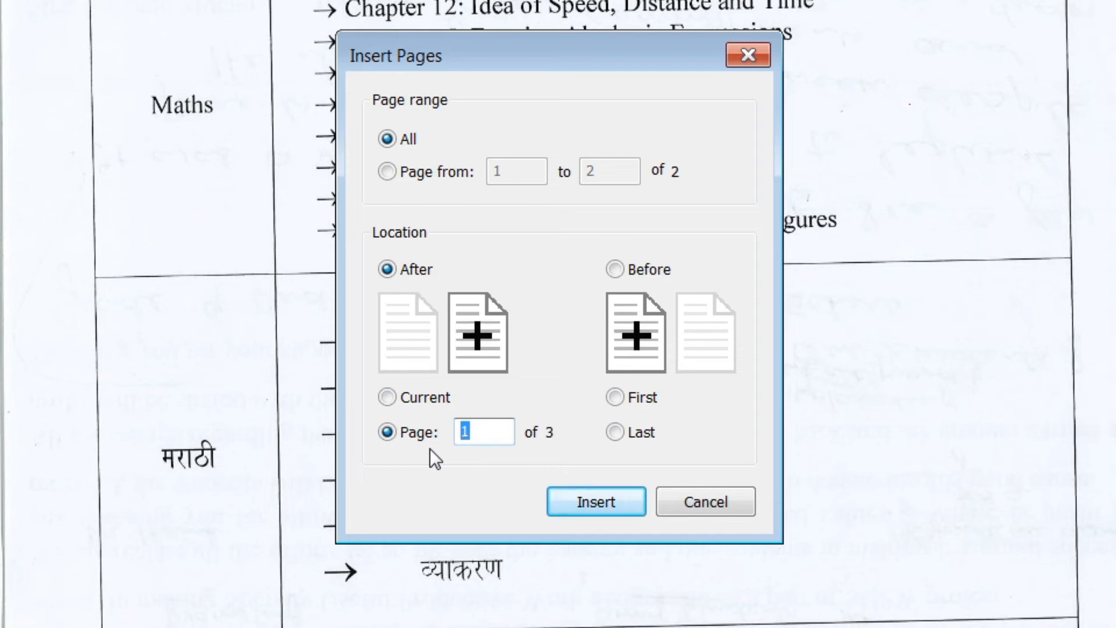
{"action": "left_click", "coordinate": [614, 270]}
{"action": "left_click_drag", "start_coordinate": [480, 436], "coordinate": [457, 446]}
{"action": "type", "text": "3"}
{"action": "key", "text": "BackSpace"}
{"action": "left_click", "coordinate": [423, 268]}
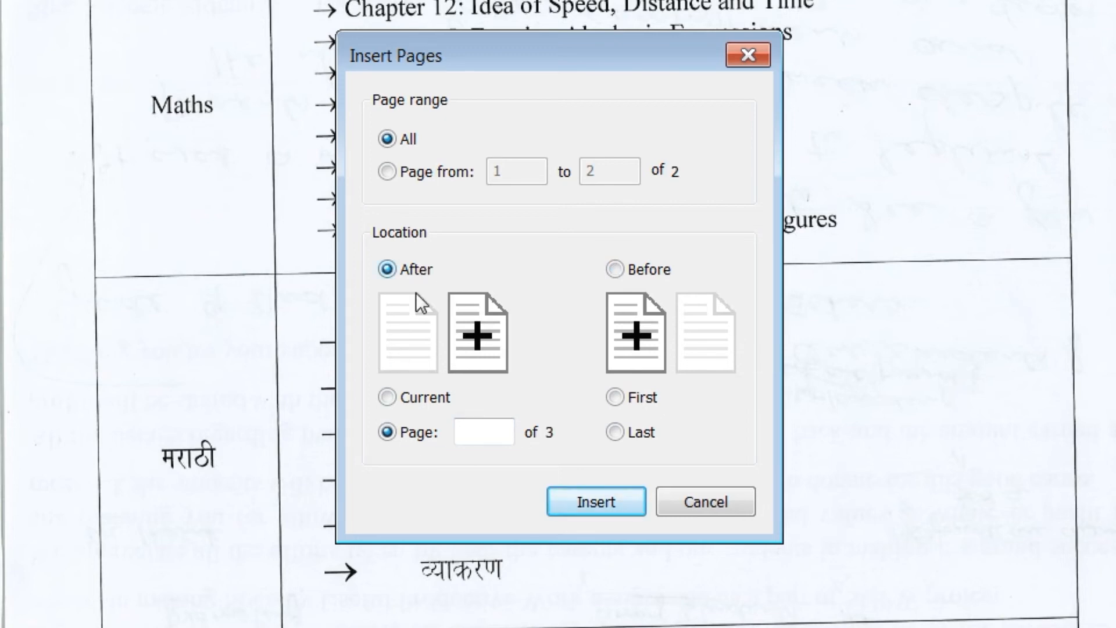
{"action": "type", "text": "1"}
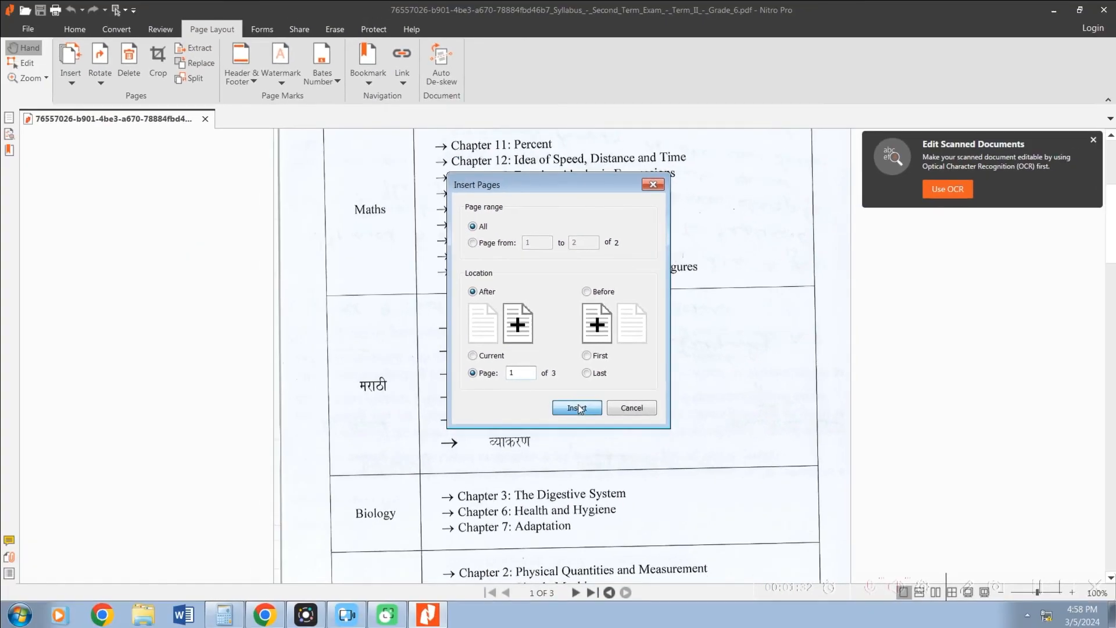
{"action": "left_click", "coordinate": [581, 429]}
Step: Look through the syllabus PDF from page 1 across the inserted floor plan pages to the last page
{"action": "scroll", "coordinate": [560, 409], "scroll_direction": "up", "scroll_amount": 10}
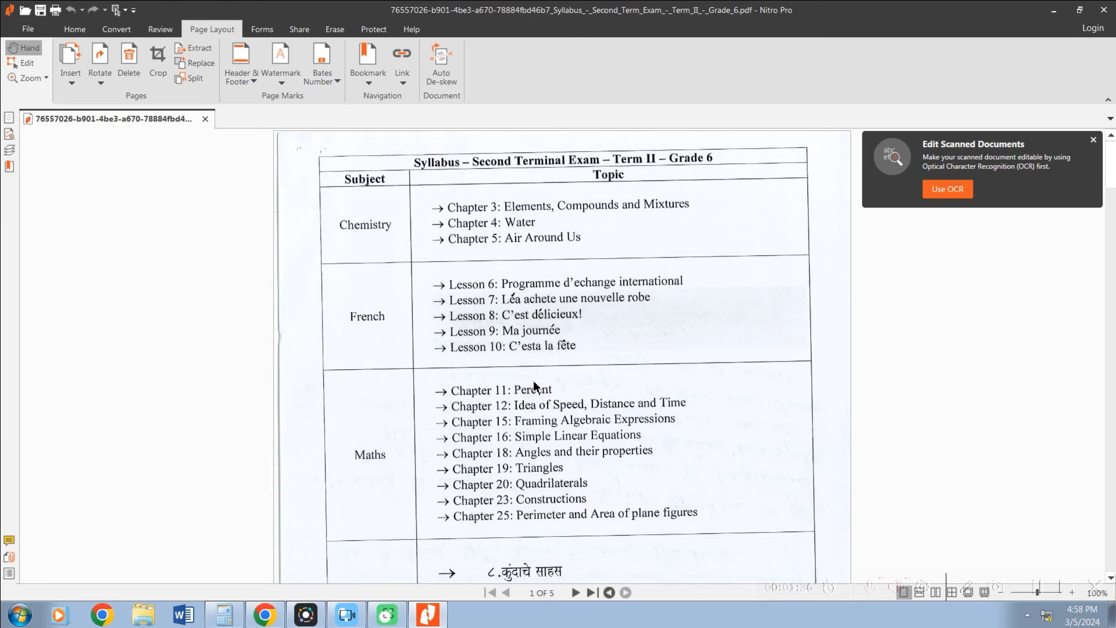
{"action": "scroll", "coordinate": [534, 386], "scroll_direction": "down", "scroll_amount": 10}
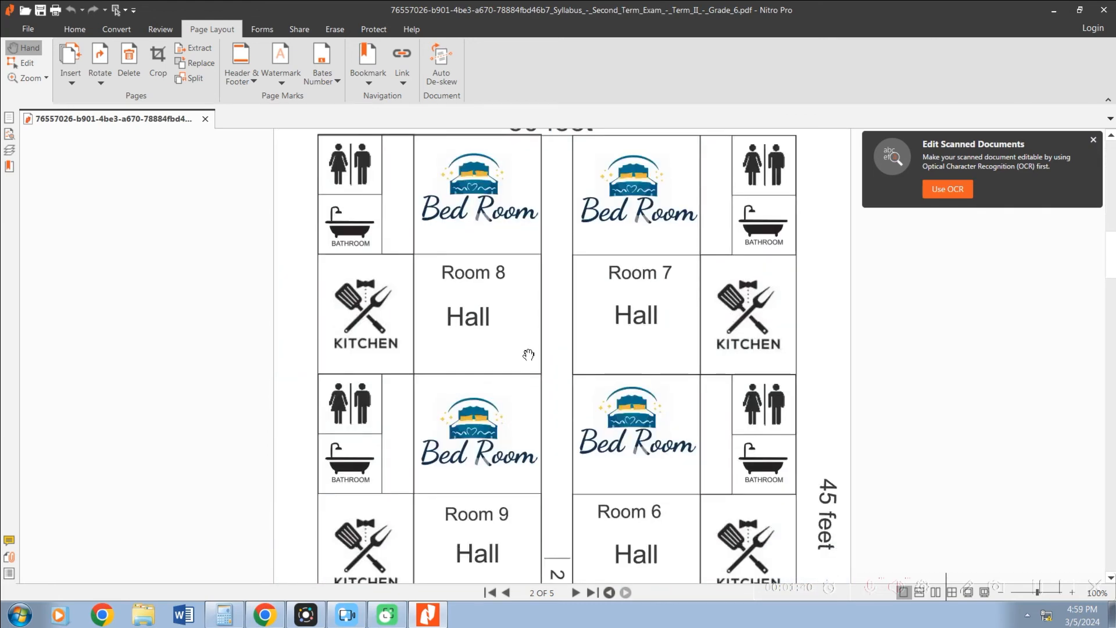
{"action": "scroll", "coordinate": [527, 354], "scroll_direction": "down", "scroll_amount": 4}
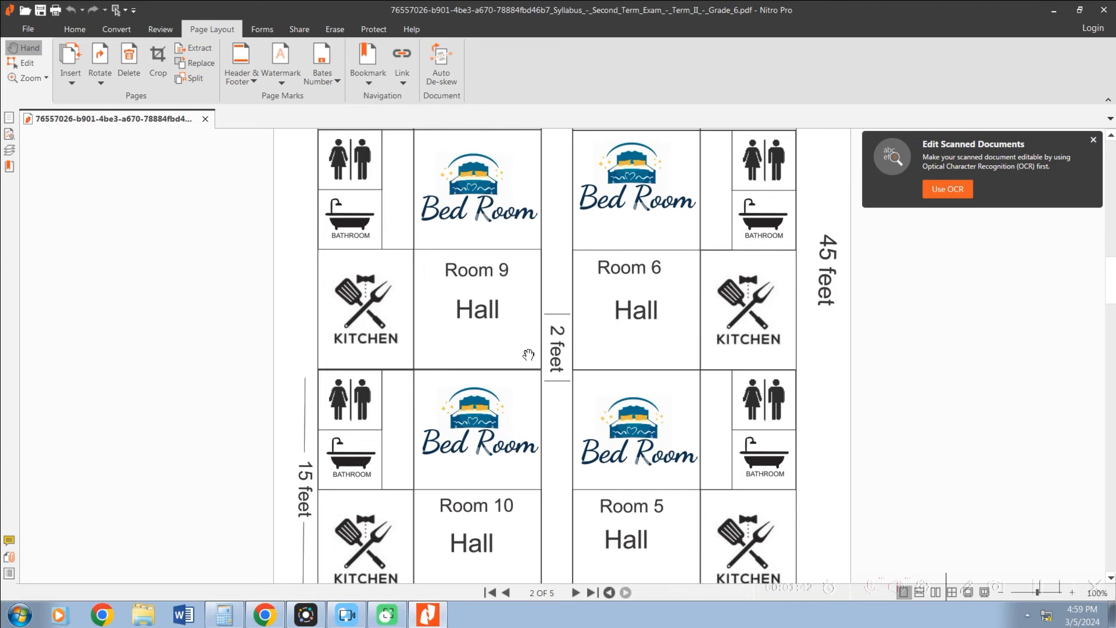
{"action": "scroll", "coordinate": [528, 355], "scroll_direction": "down", "scroll_amount": 15}
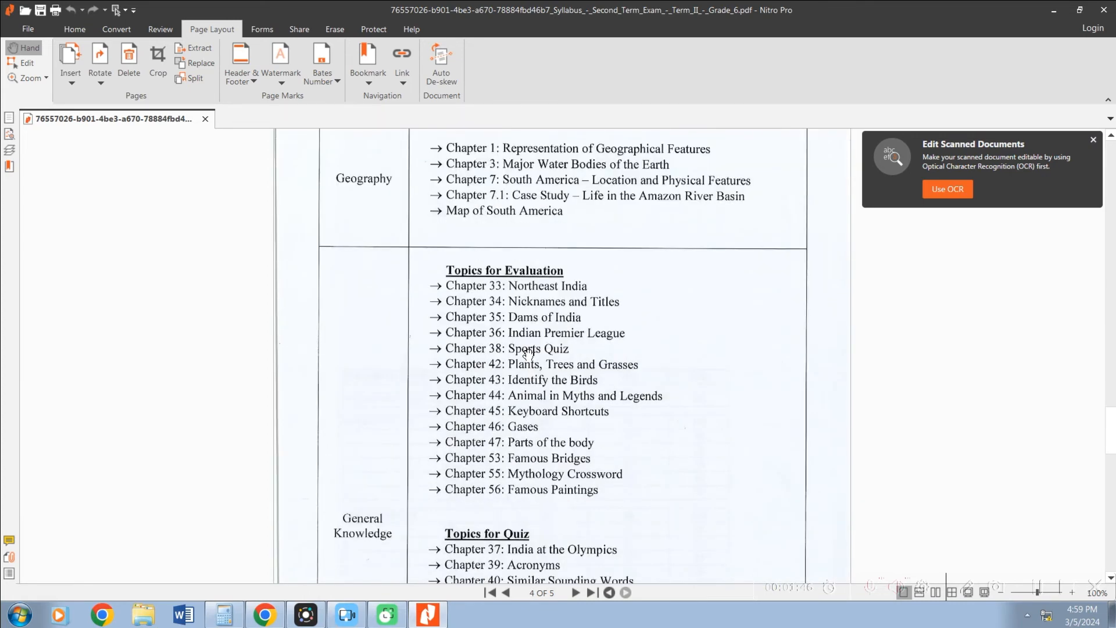
{"action": "scroll", "coordinate": [528, 354], "scroll_direction": "down", "scroll_amount": 20}
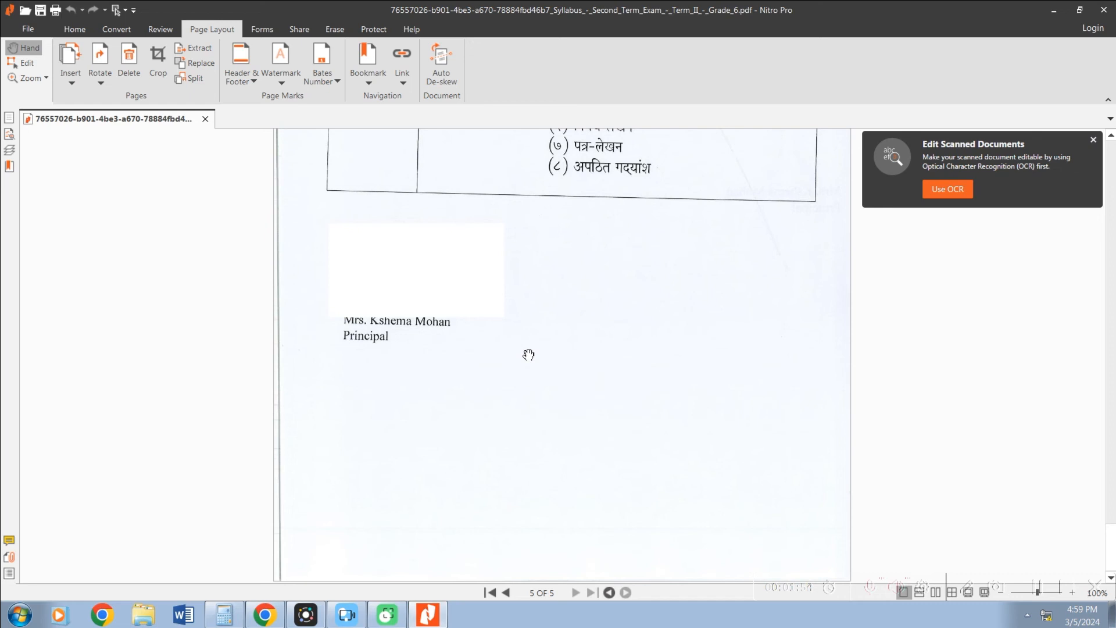
{"action": "scroll", "coordinate": [528, 354], "scroll_direction": "up", "scroll_amount": 20}
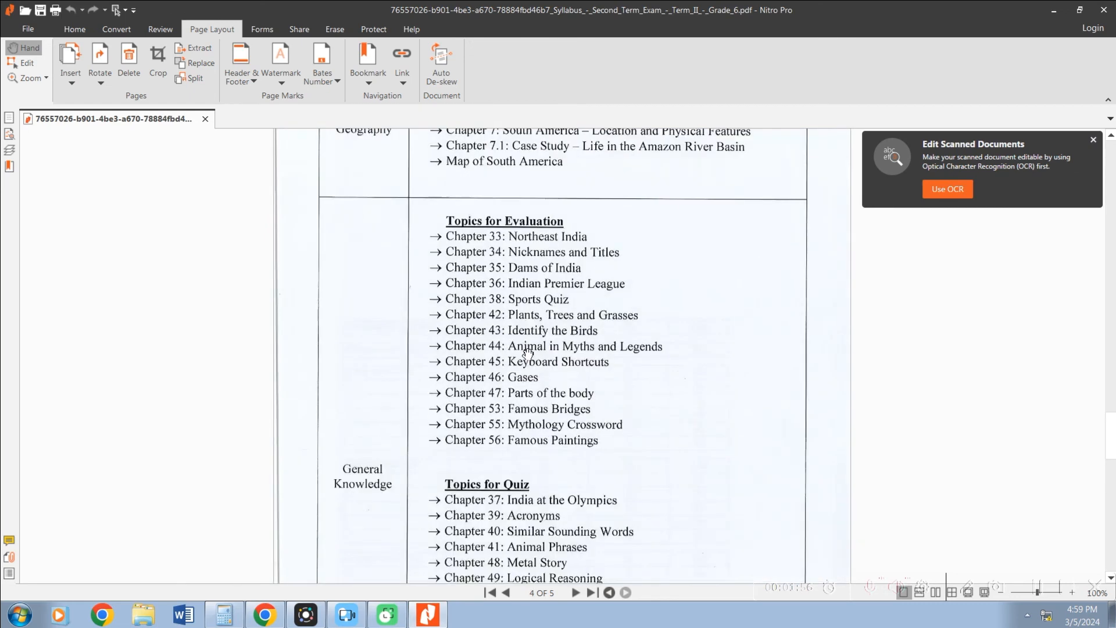